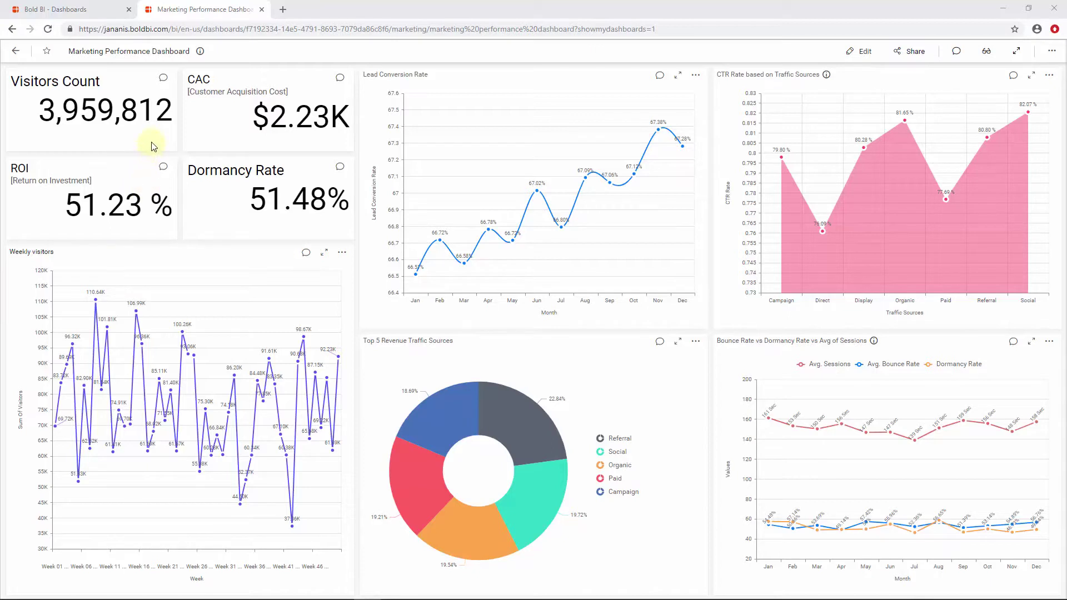
Create a new dashboard from scratch named Marketing Performance Dashboard and open it for design.
mouse_move(229, 139)
mouse_move(101, 228)
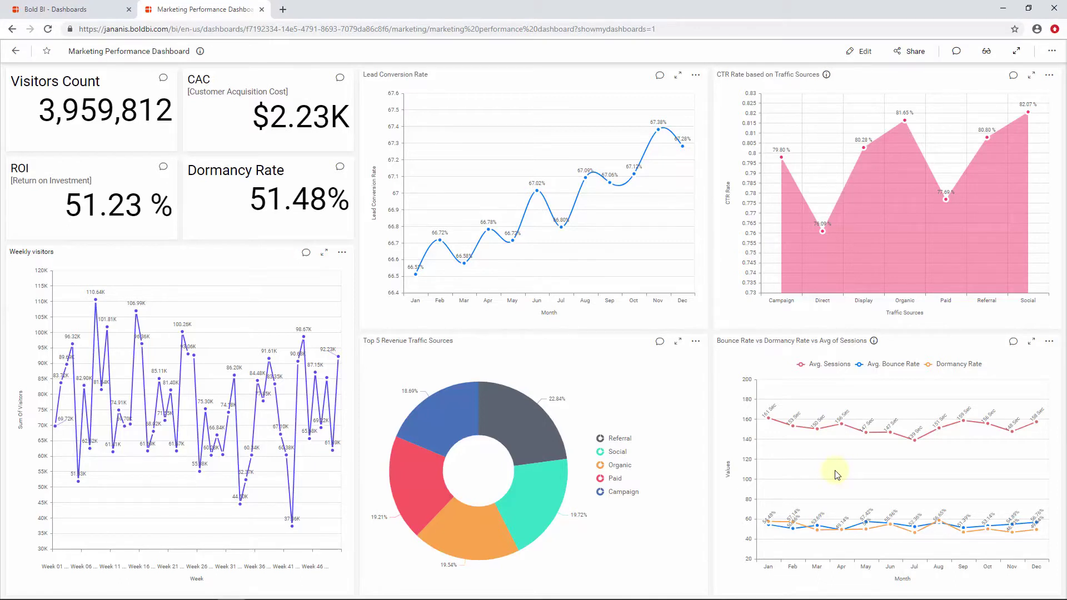
left_click(69, 5)
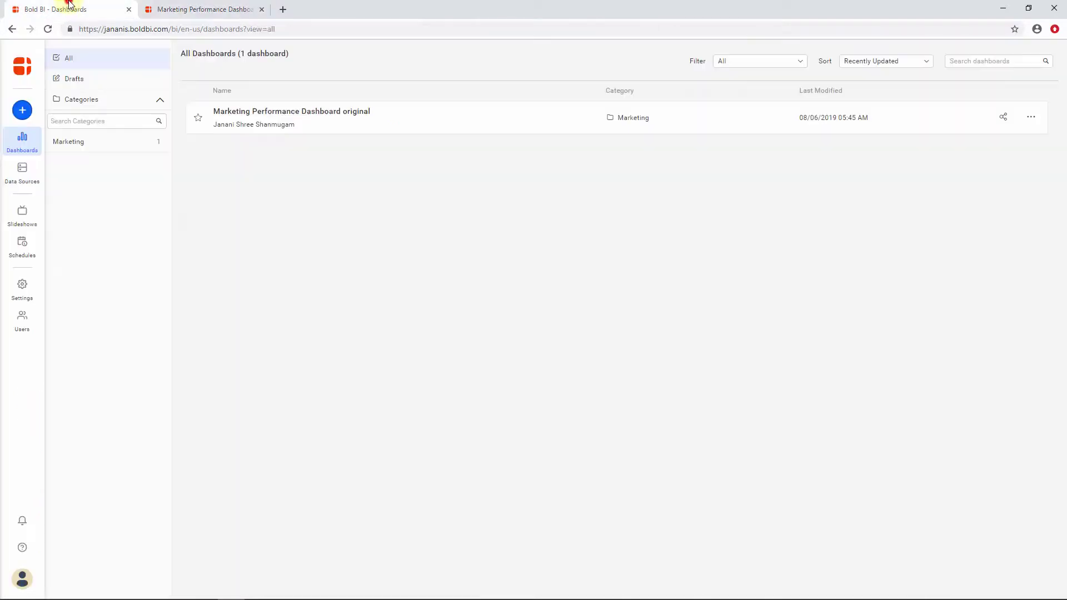
left_click(24, 111)
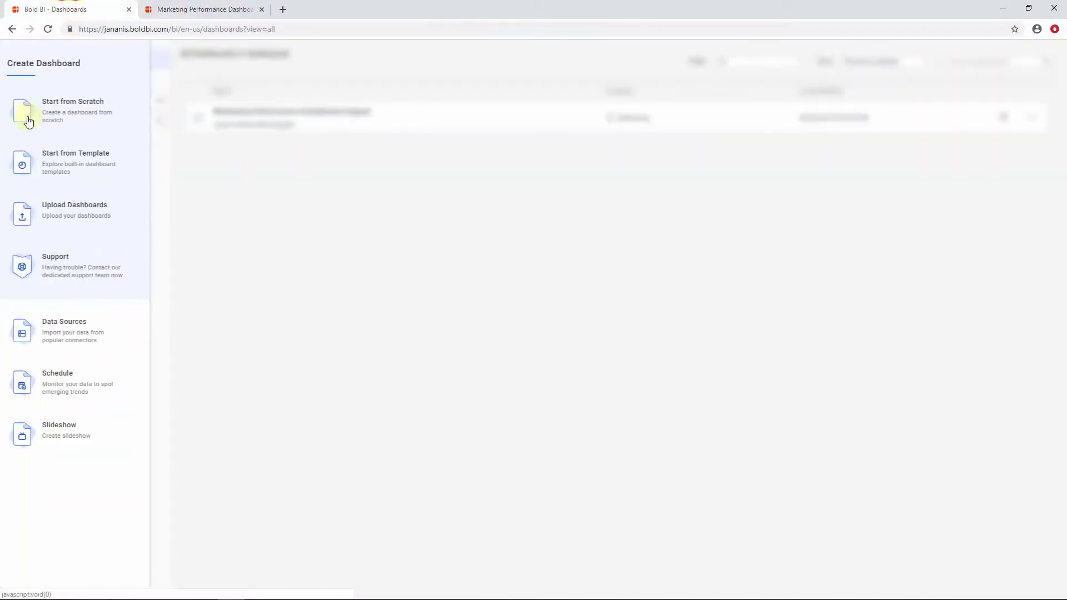
left_click(81, 126)
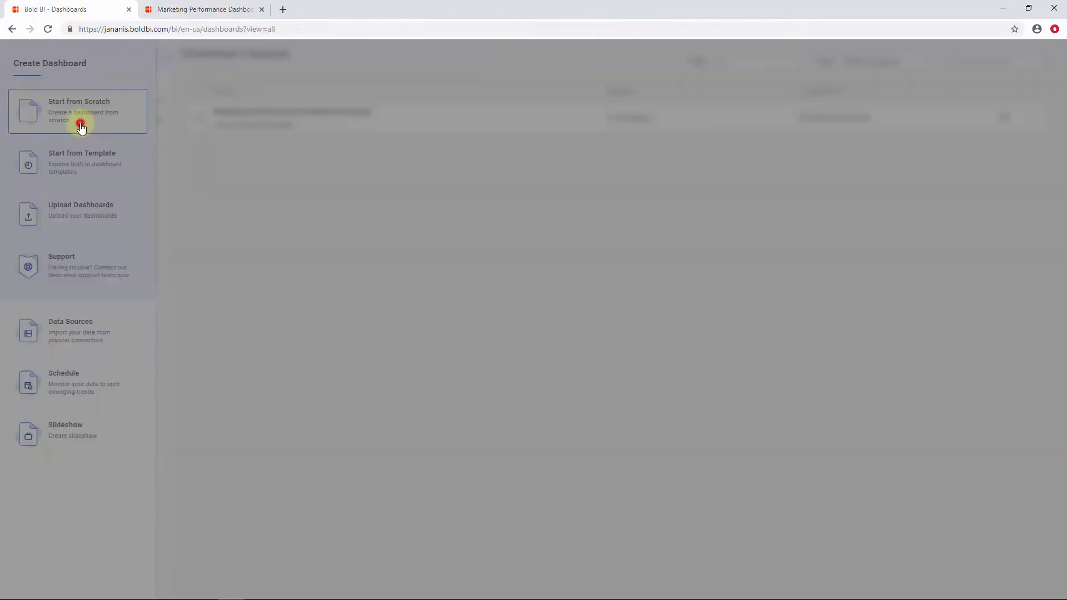
type("Marketing Performance Dashboard")
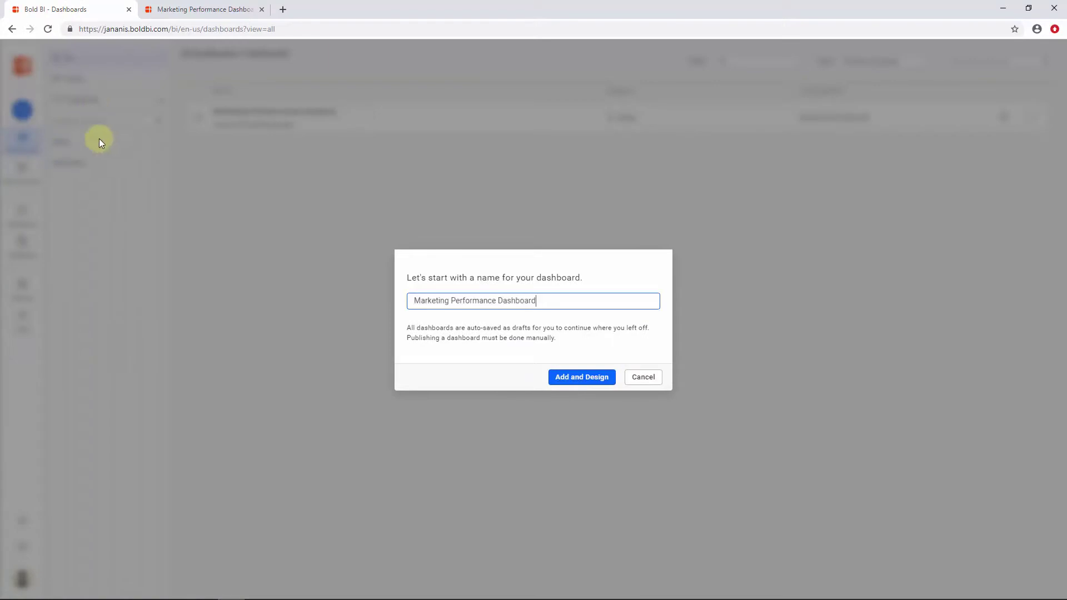
left_click(582, 377)
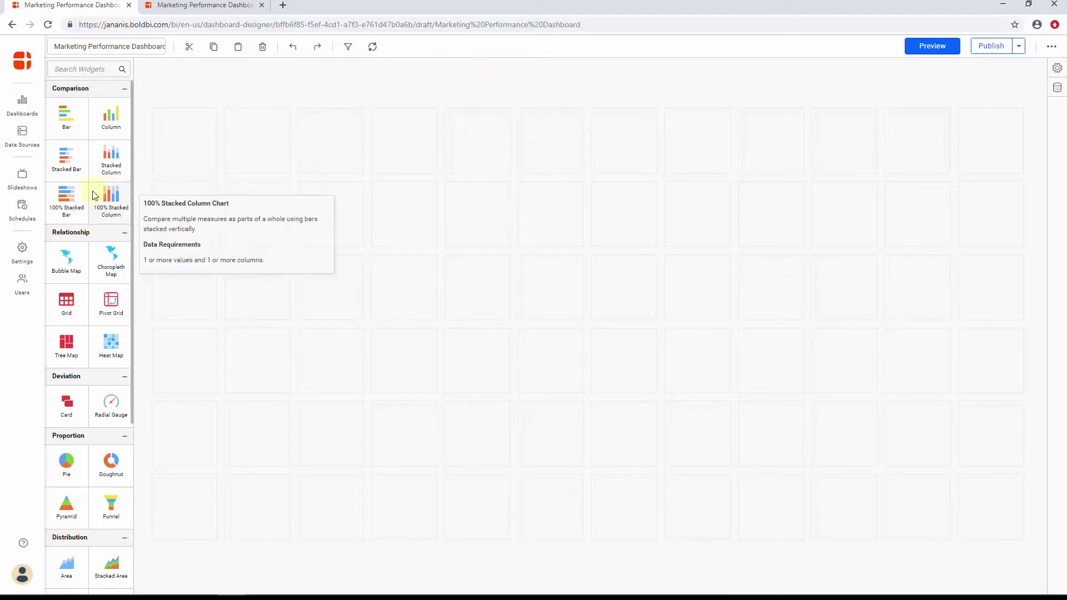
Start a new Excel data source from the Files category, named Marketing Details Data Source.
scroll(92, 195, "down", 1)
scroll(92, 195, "down", 6)
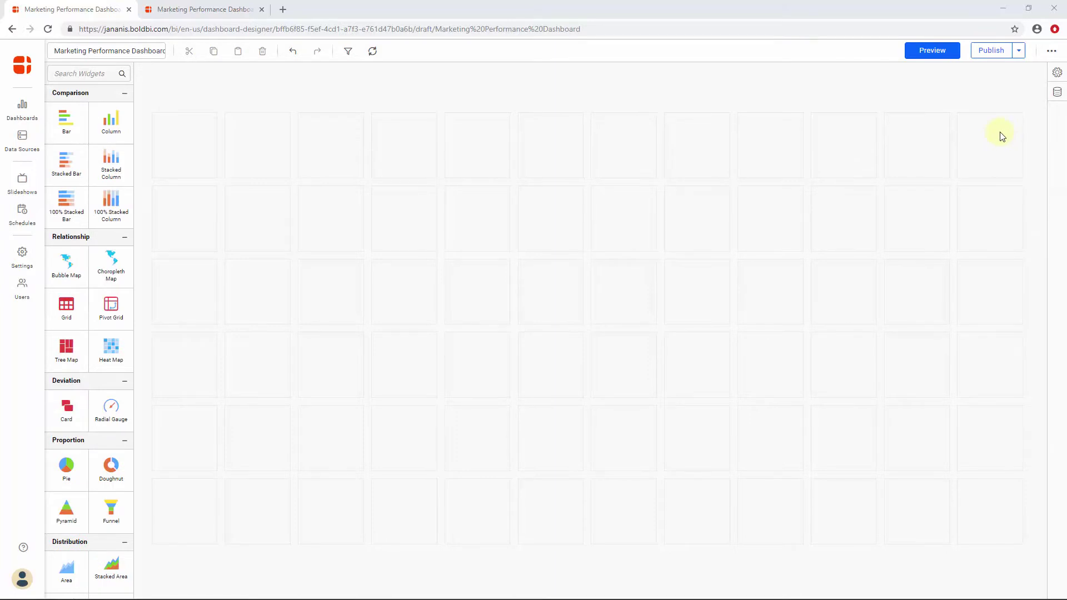
left_click(1056, 92)
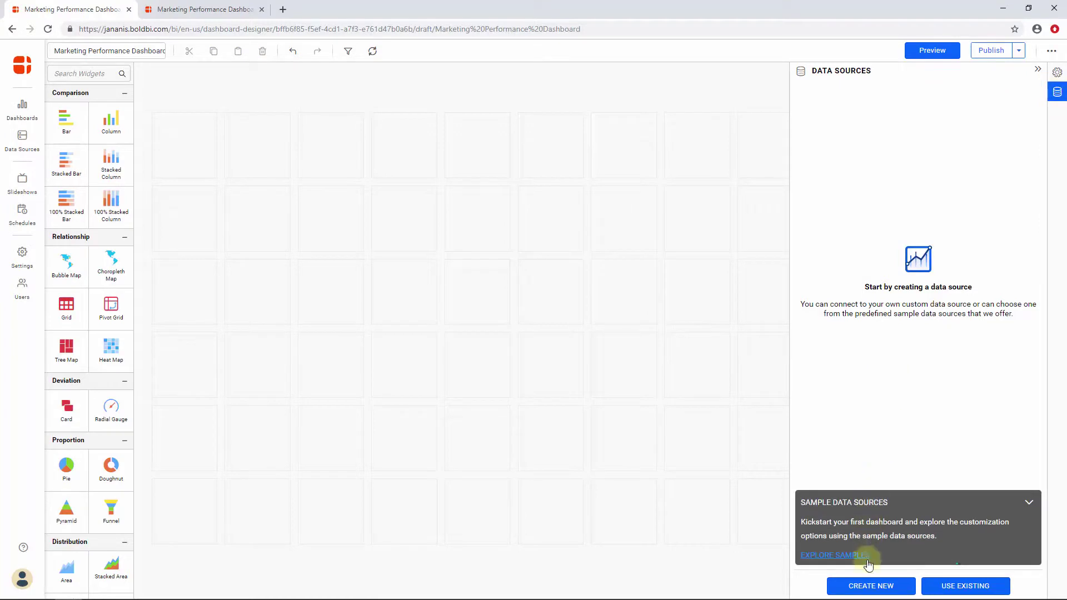
left_click(865, 583)
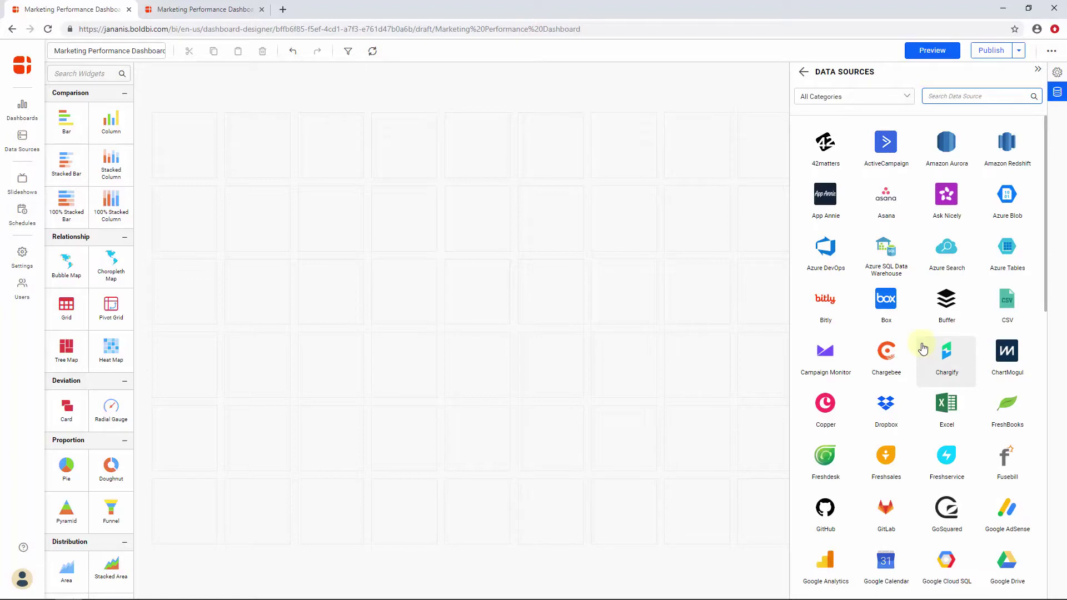
left_click(893, 96)
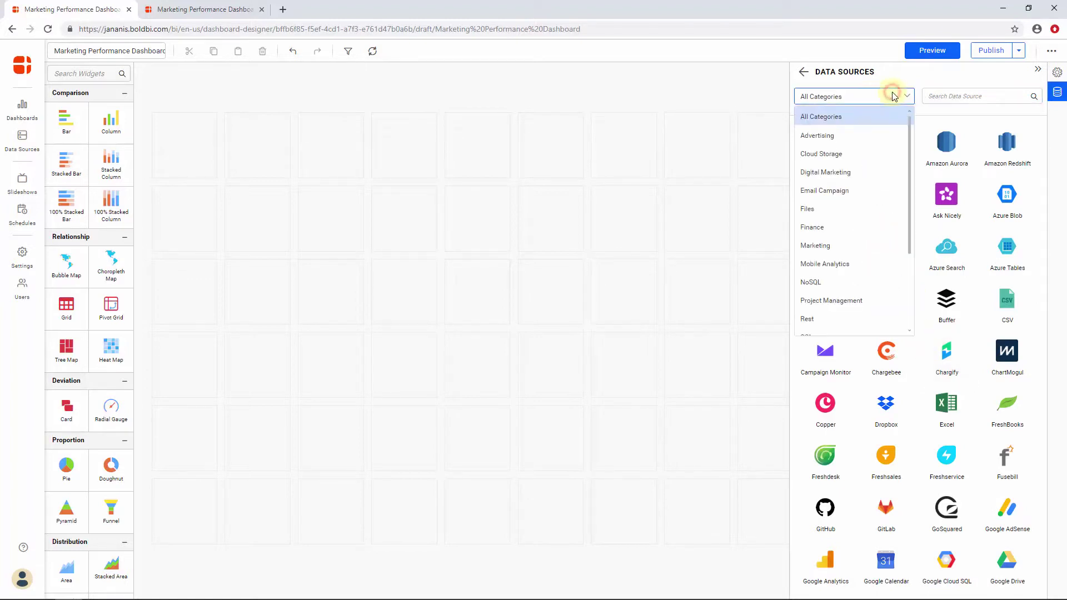
left_click(837, 208)
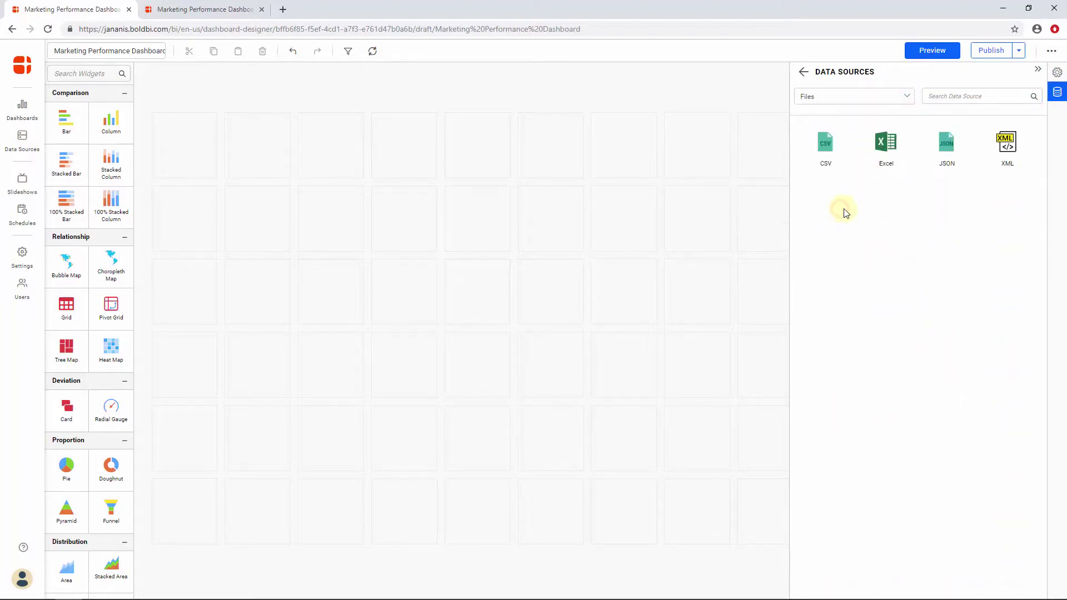
left_click(895, 151)
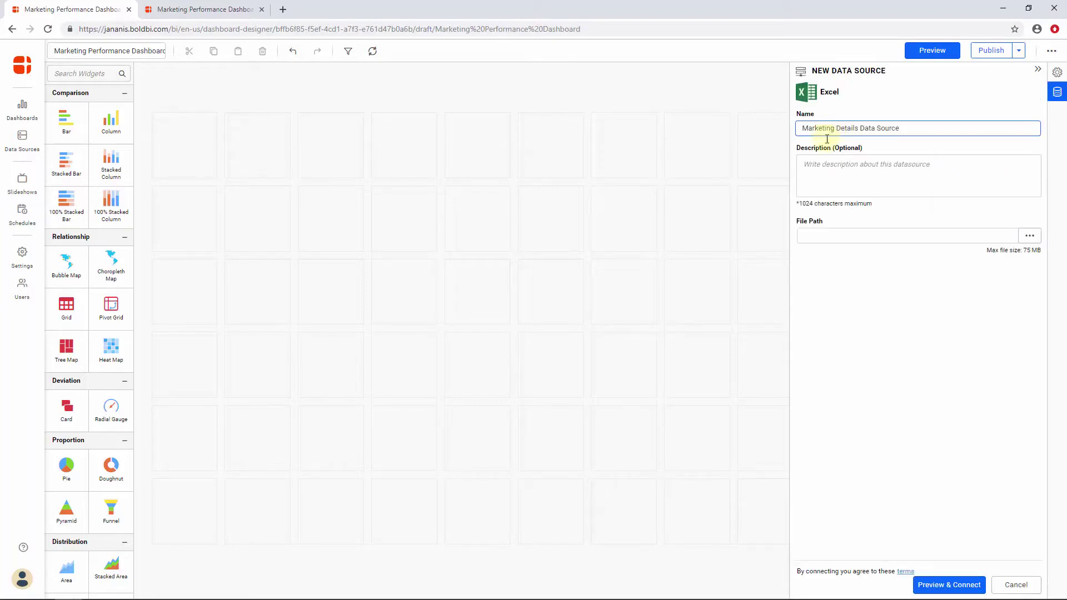
Upload New Microsoft Excel Worksheet.xlsx to the data source and connect its Channel_Details and Marketing_Details worksheets.
left_click(1030, 234)
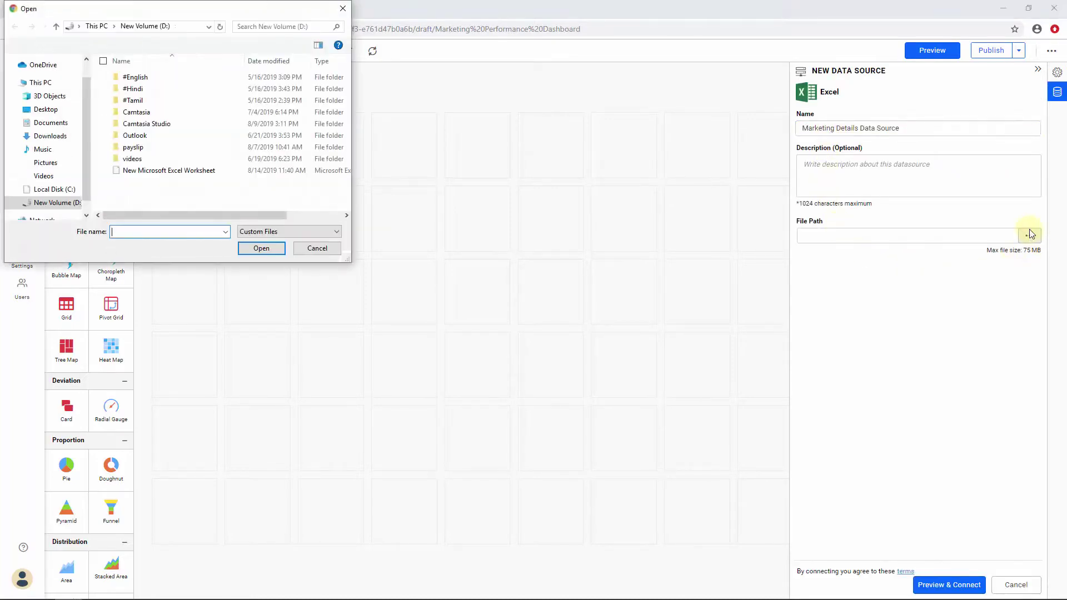
double_click(306, 171)
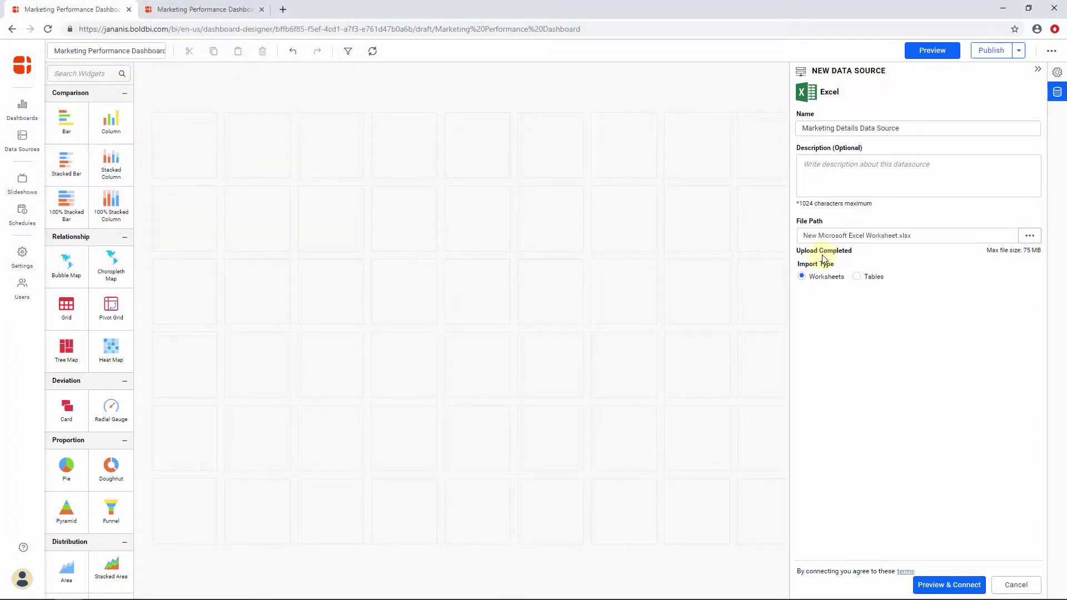
left_click(940, 581)
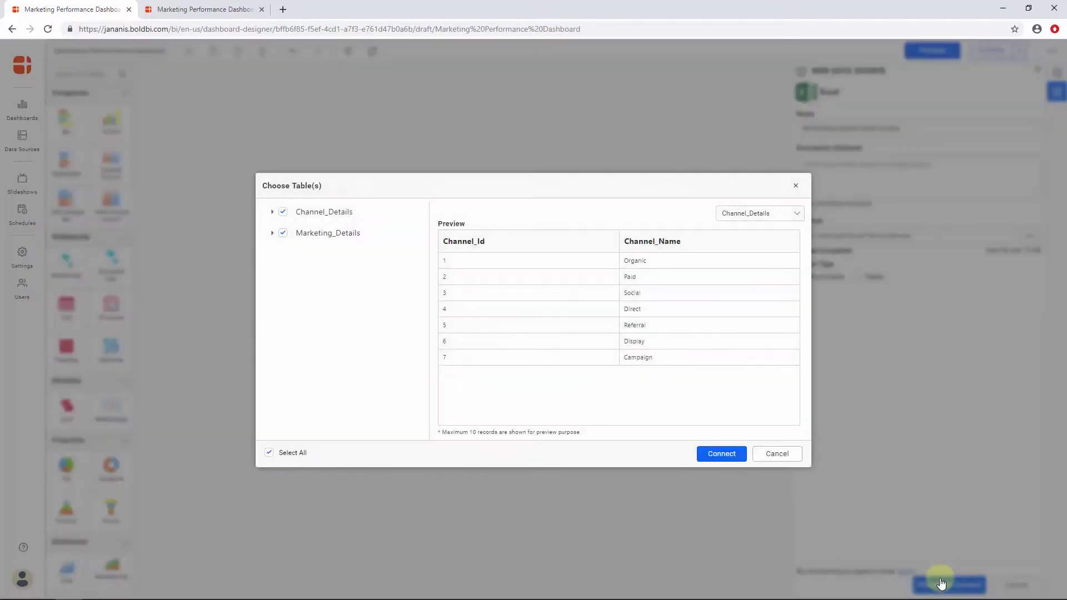
left_click(718, 456)
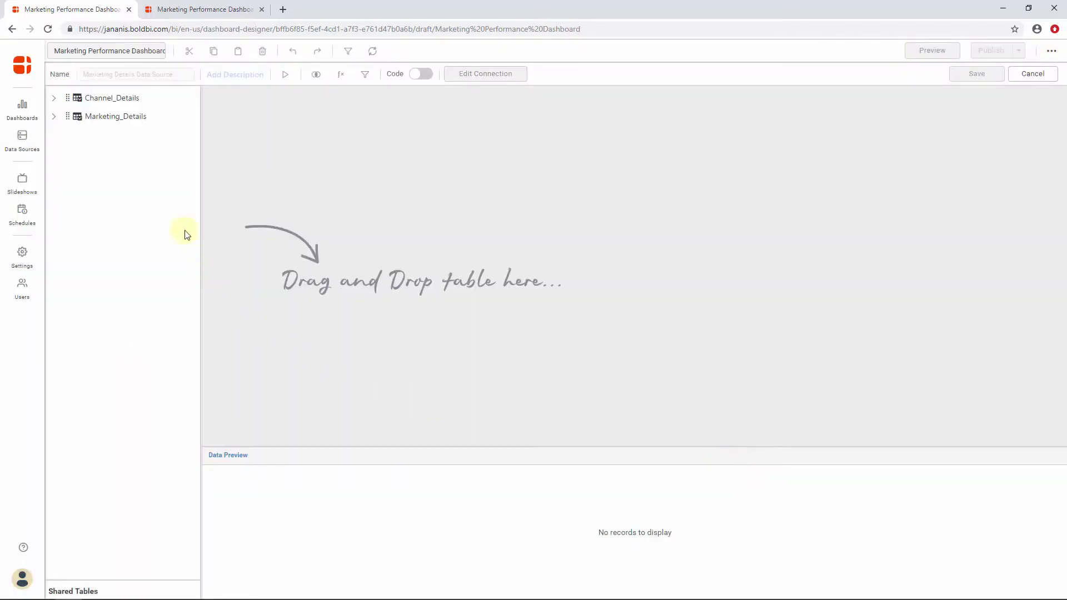
Add the Marketing_Details and Channel_Details tables to the query and merge them with an inner join on Channel_Details' Channel_Id.
left_click_drag(132, 117, 328, 193)
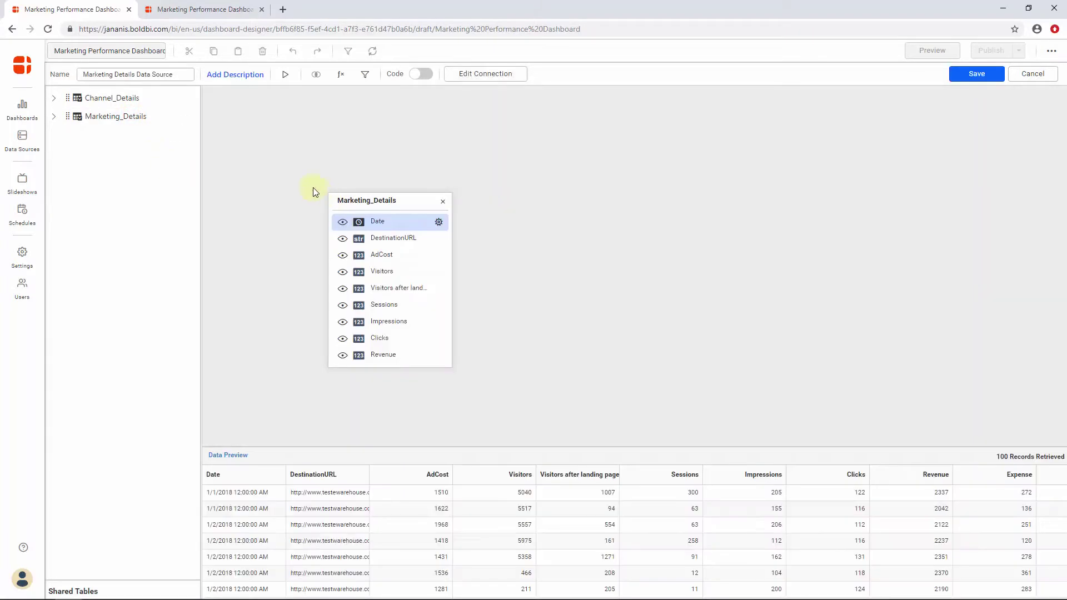
left_click_drag(118, 100, 511, 210)
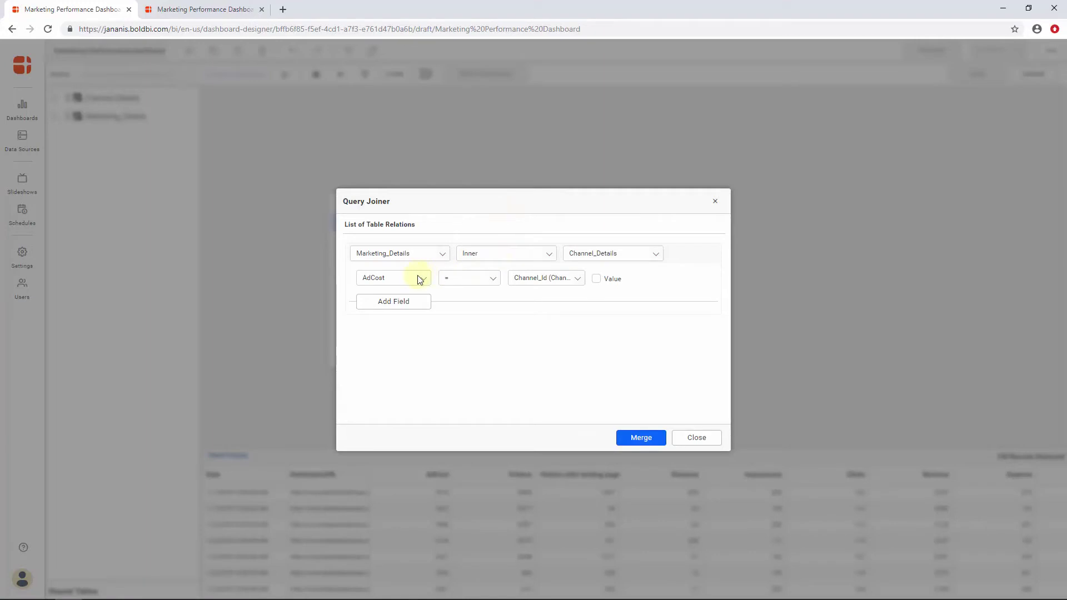
left_click(418, 275)
left_click(409, 332)
left_click(641, 438)
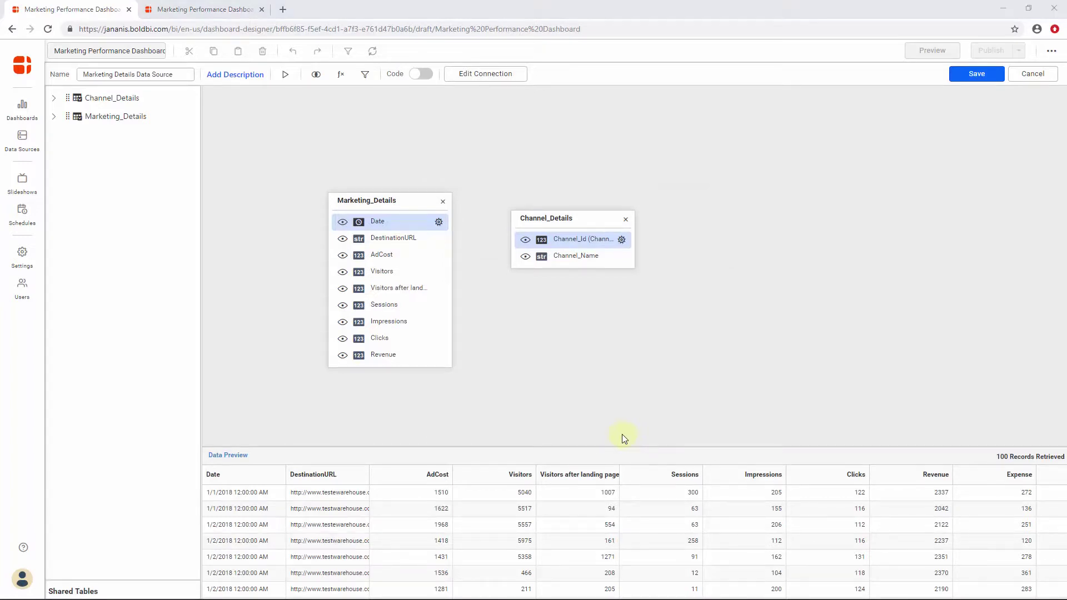
Add a calculated expression named CAC with the formula SUM([Revenue]) / COUNT([Visitors]), and save the data source.
left_click(340, 75)
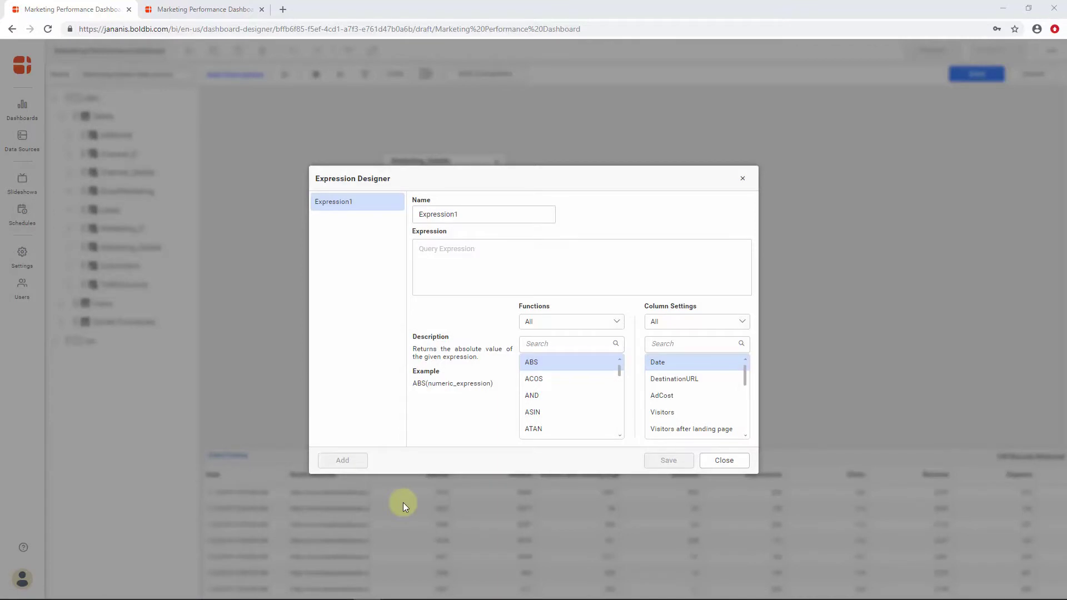
double_click(465, 219)
type("CAC")
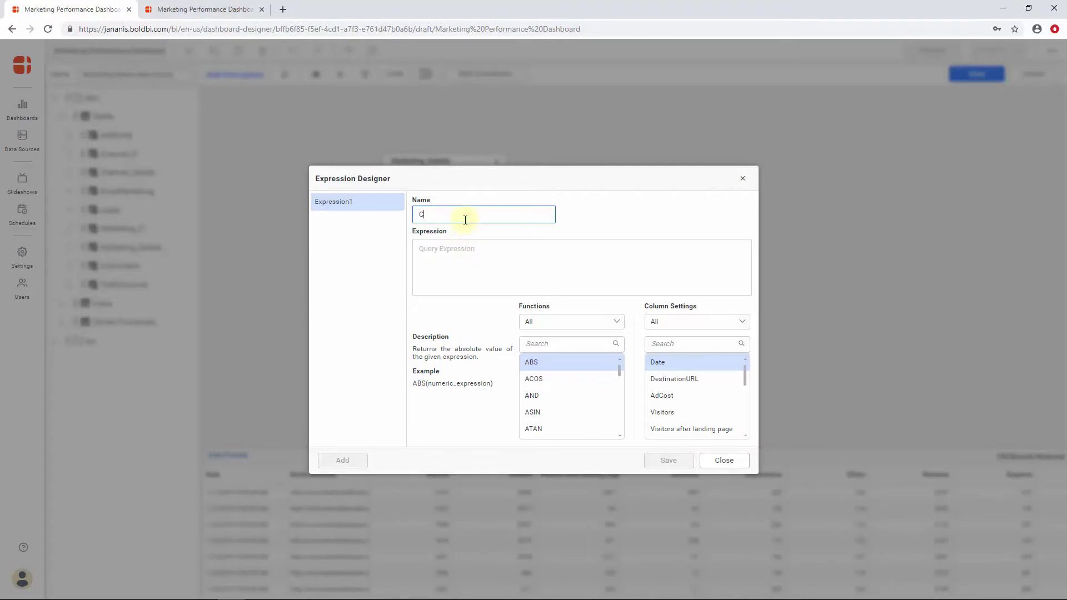
left_click(466, 251)
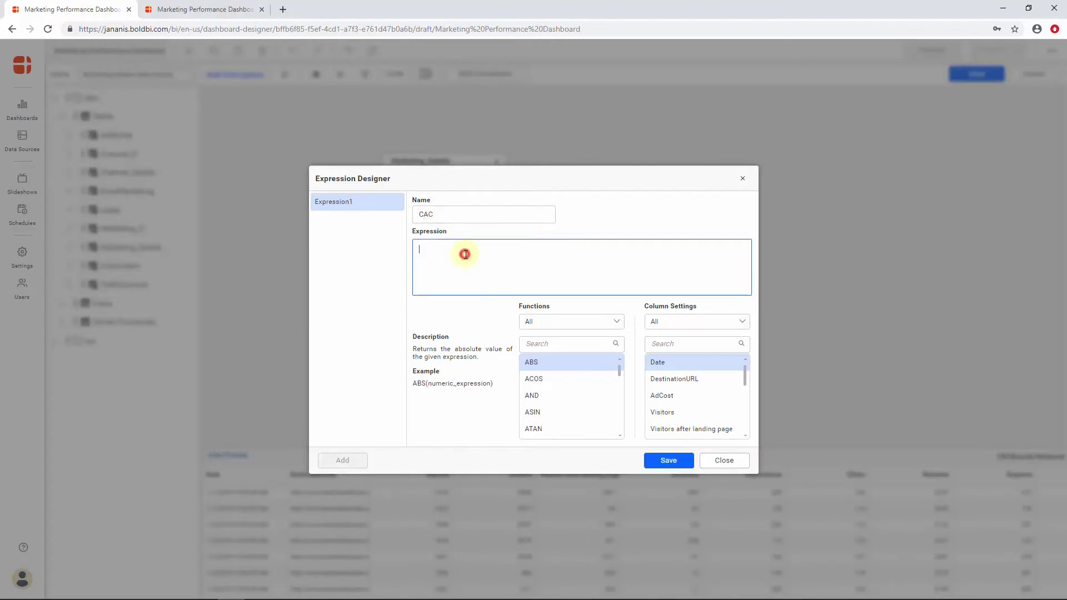
type("SUM([Revenue]) / COUNT([Visitors])")
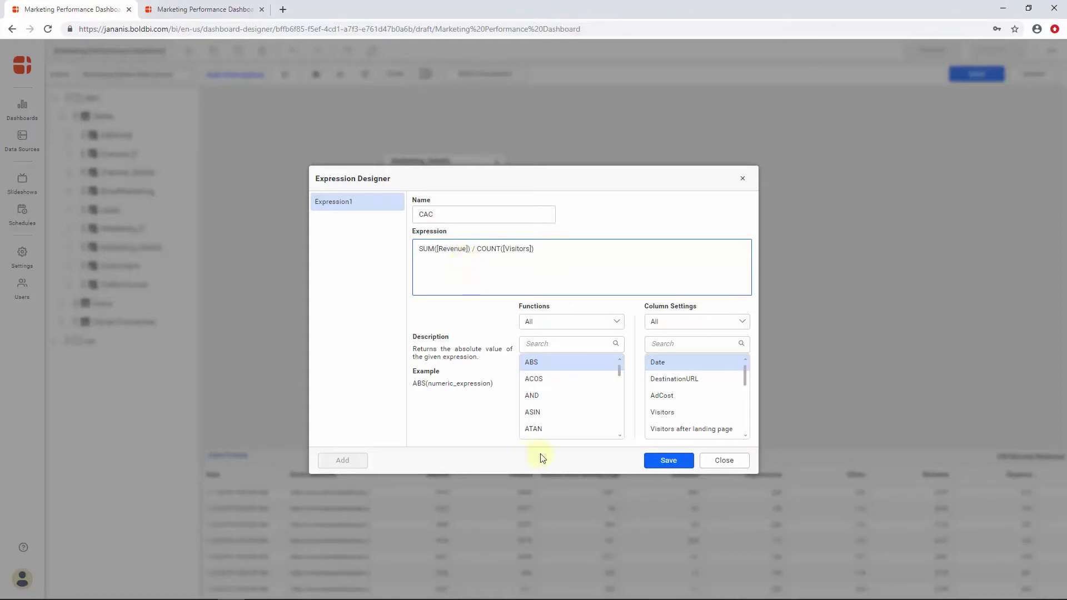
left_click(663, 459)
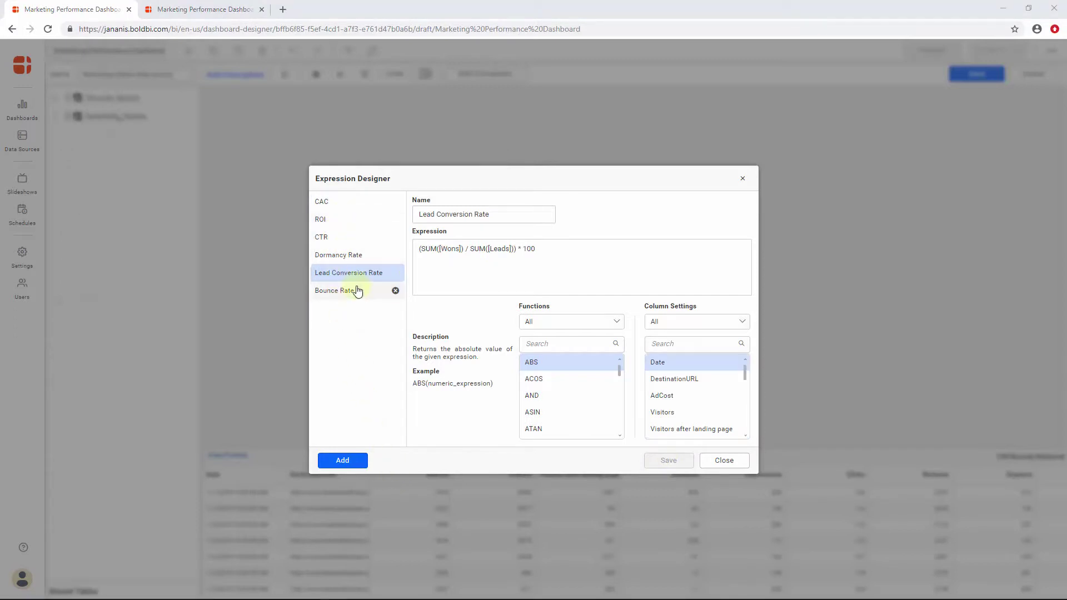
left_click(722, 460)
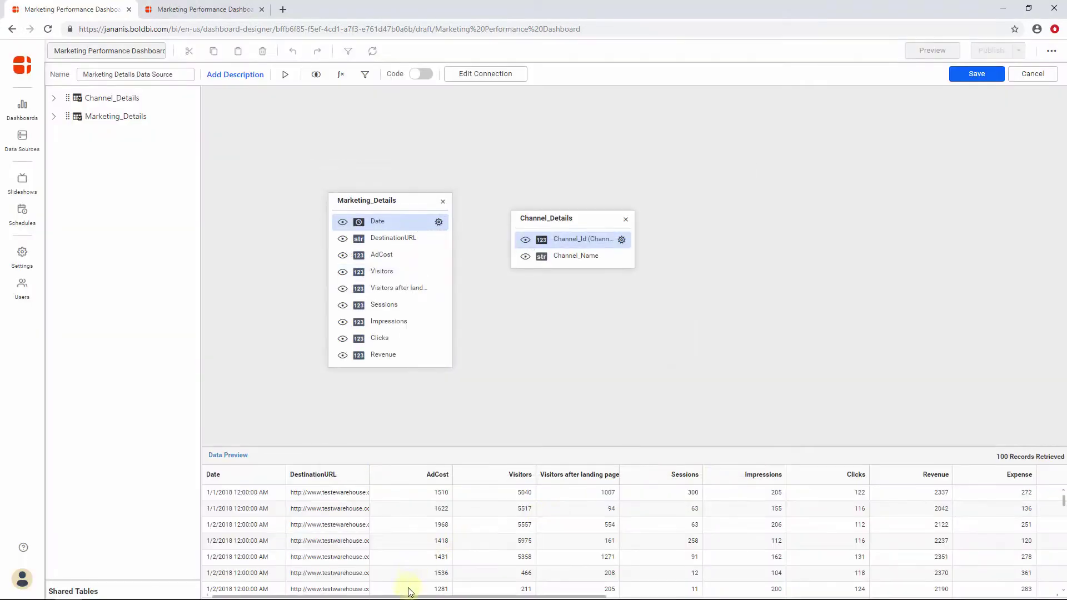
left_click_drag(408, 597, 852, 579)
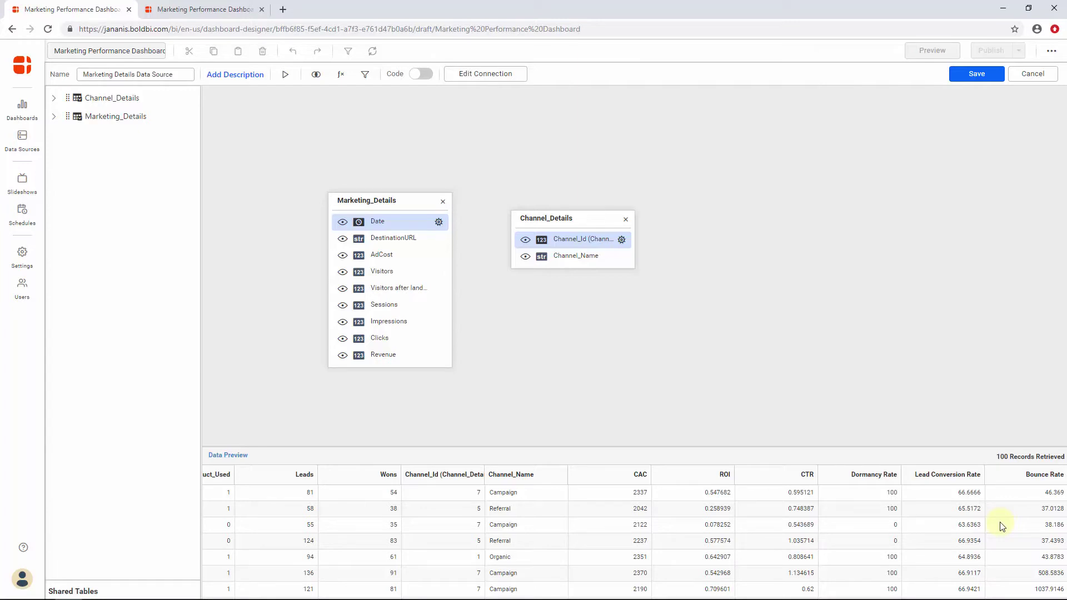
left_click(977, 75)
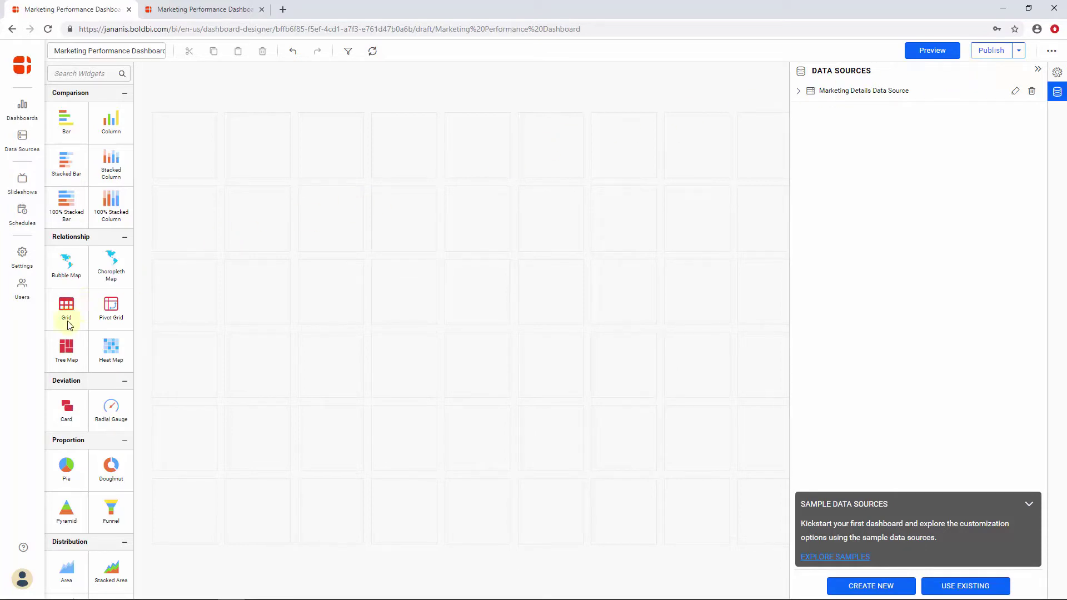
Place a Card widget in the canvas's upper-left cells and assign the Visitors measure as its Actual Value.
left_click(59, 402)
left_click_drag(60, 402, 256, 175)
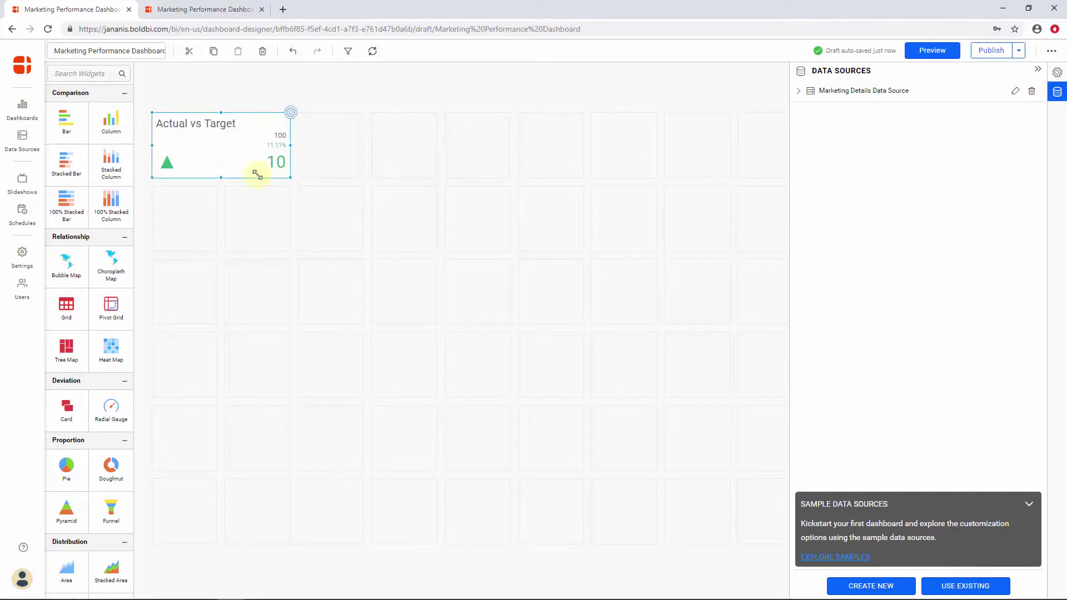
left_click(291, 114)
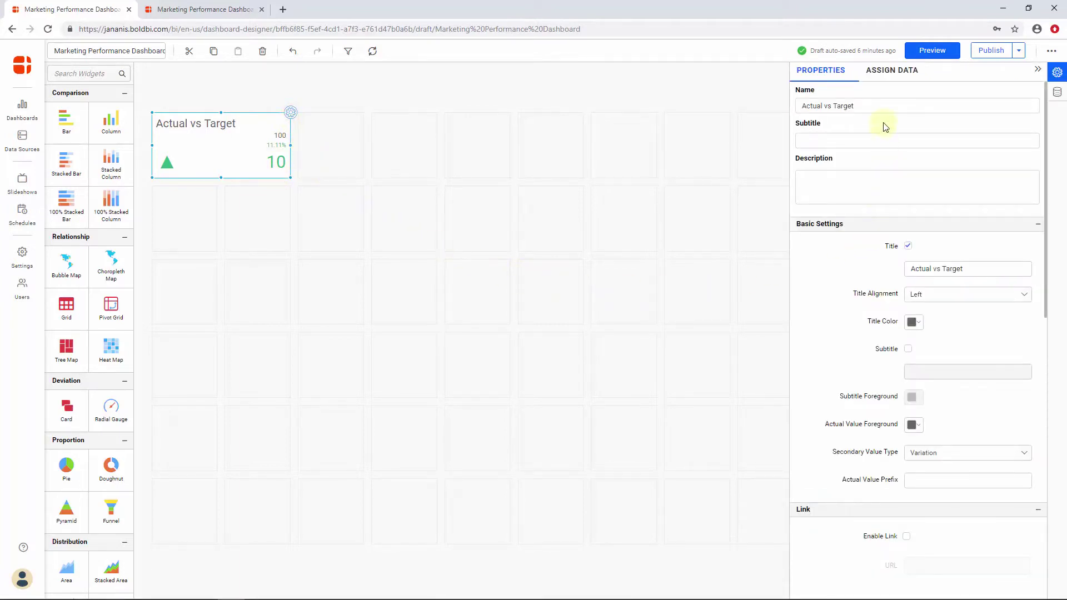
left_click(889, 75)
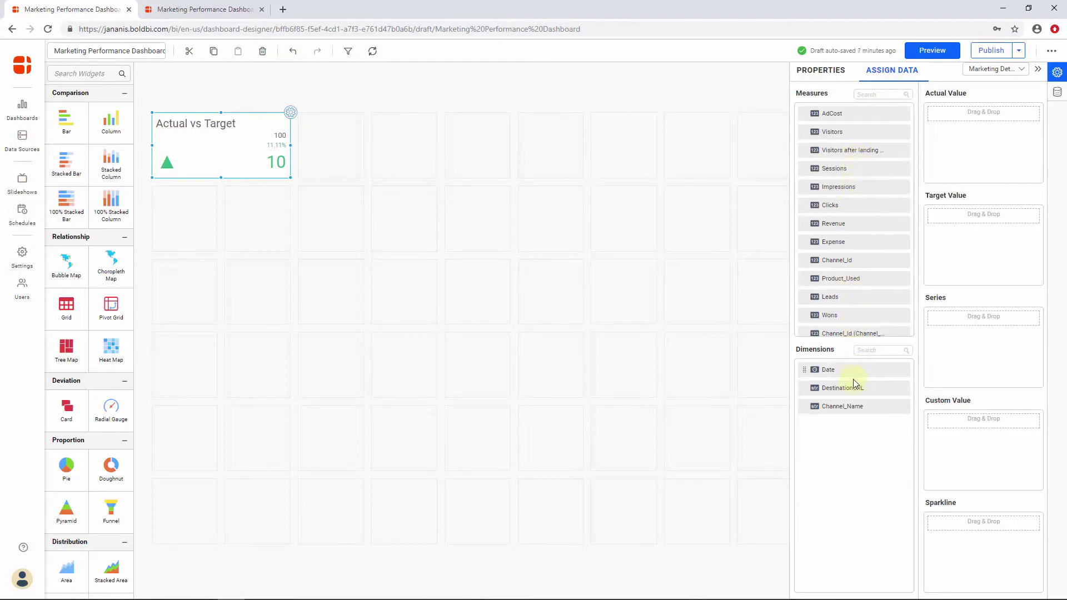
scroll(839, 303, "down", 3)
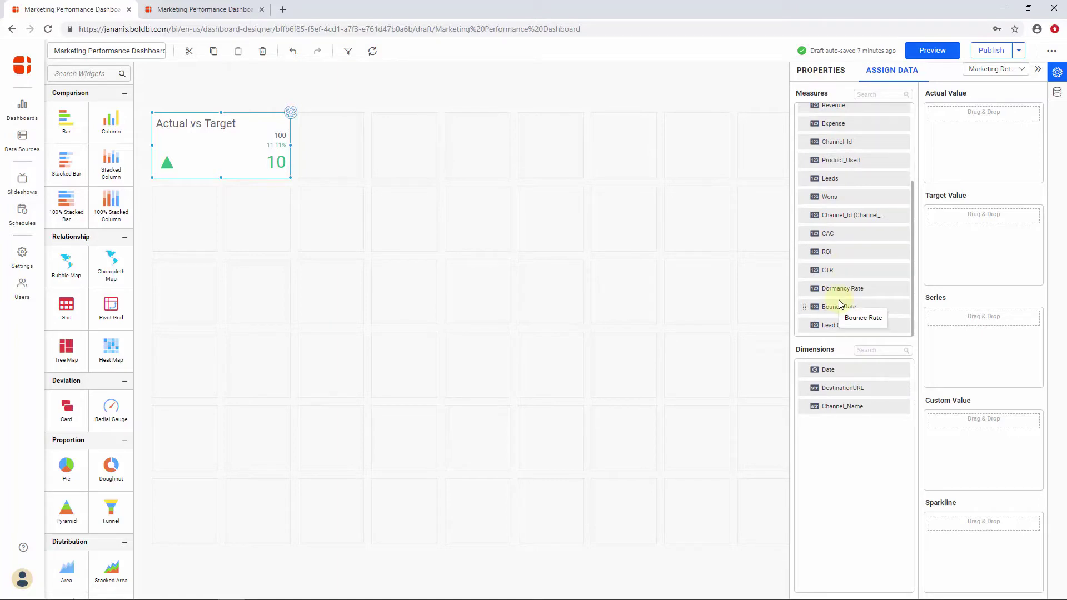
scroll(840, 303, "up", 3)
scroll(834, 239, "up", 1)
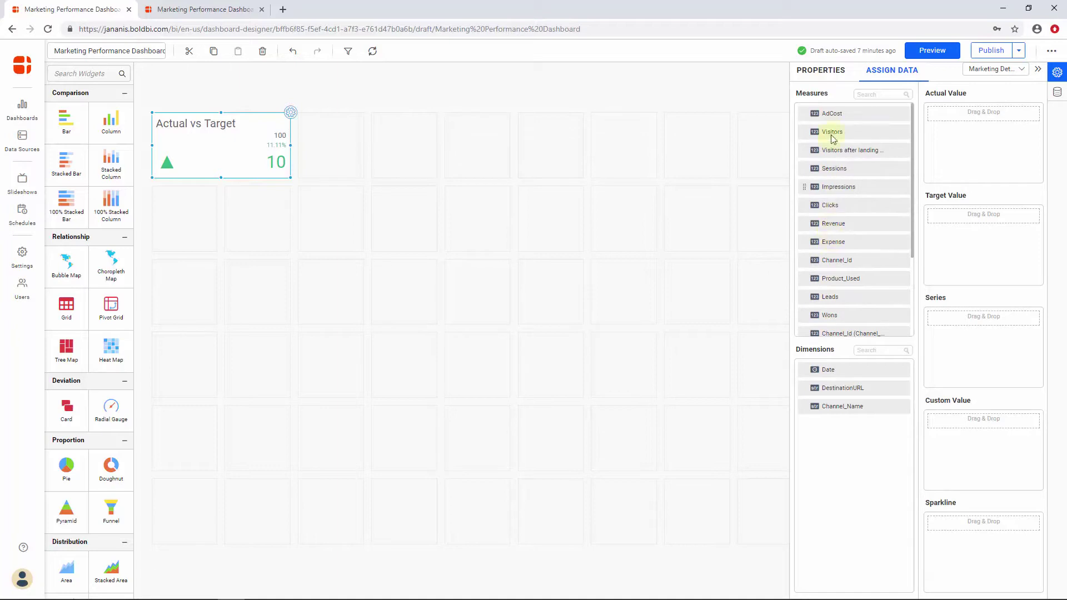
left_click_drag(834, 135, 938, 138)
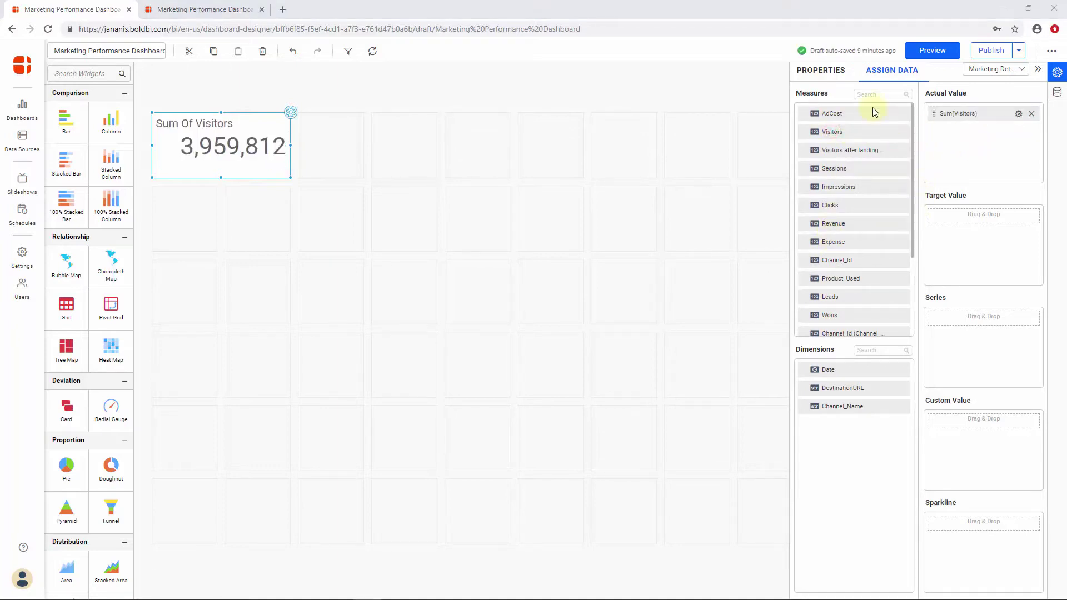
Rename the visitors card to Visitors Count.
left_click(836, 77)
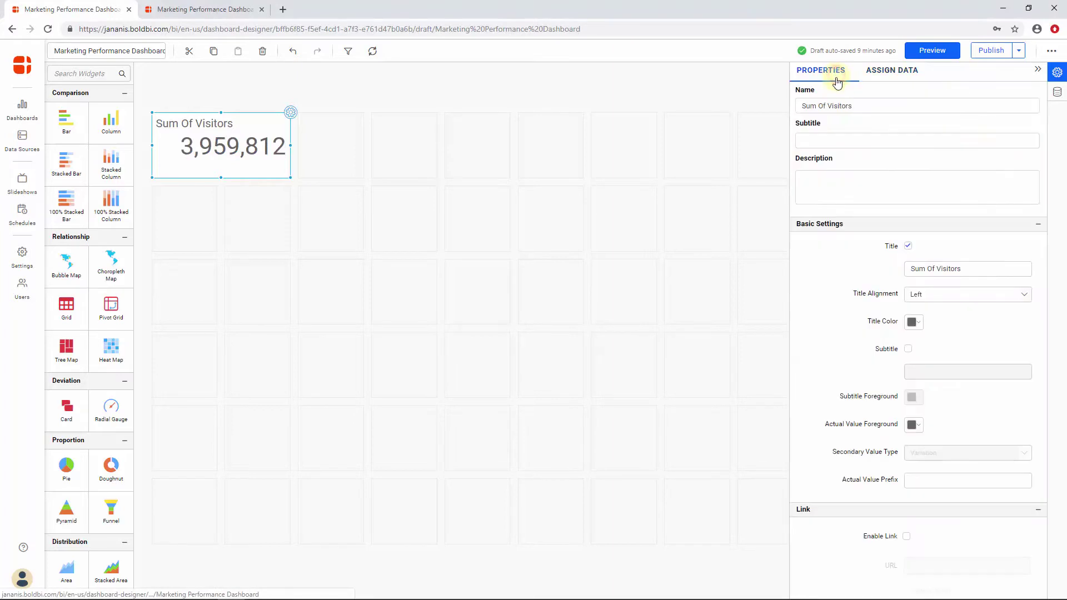
triple_click(862, 106)
type("Visitors Count")
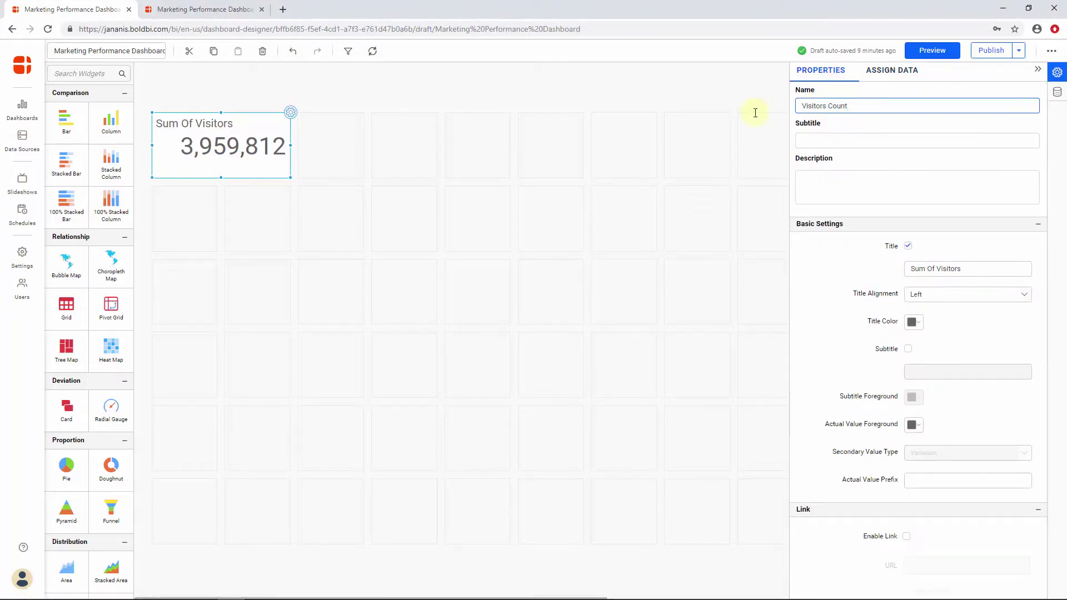
Add a second Card widget directly beside the Visitors Count card and assign the CAC measure as its Actual Value.
left_click(843, 125)
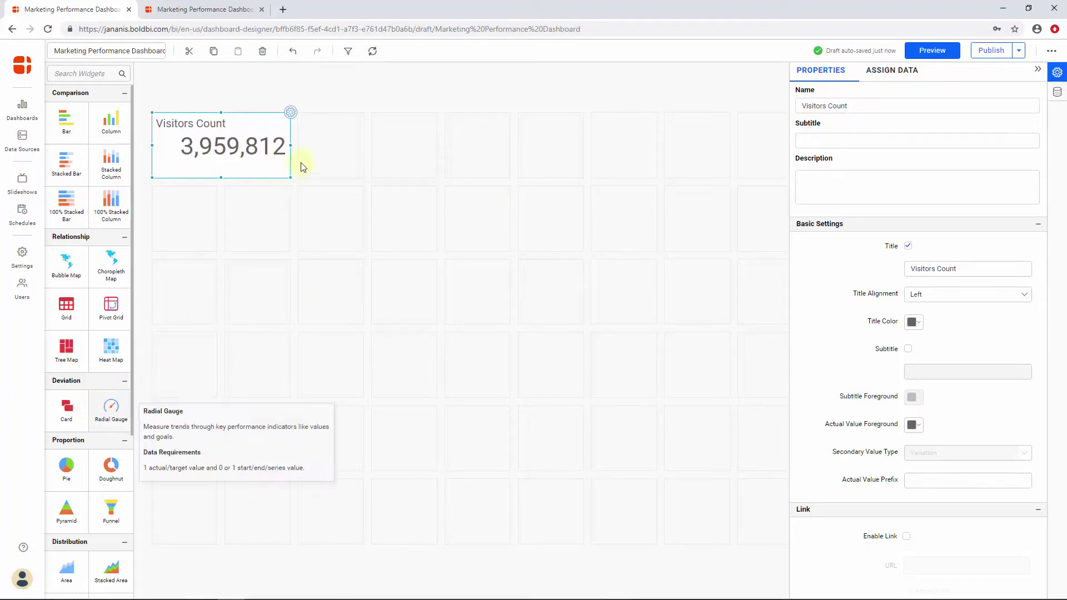
left_click_drag(303, 167, 420, 172)
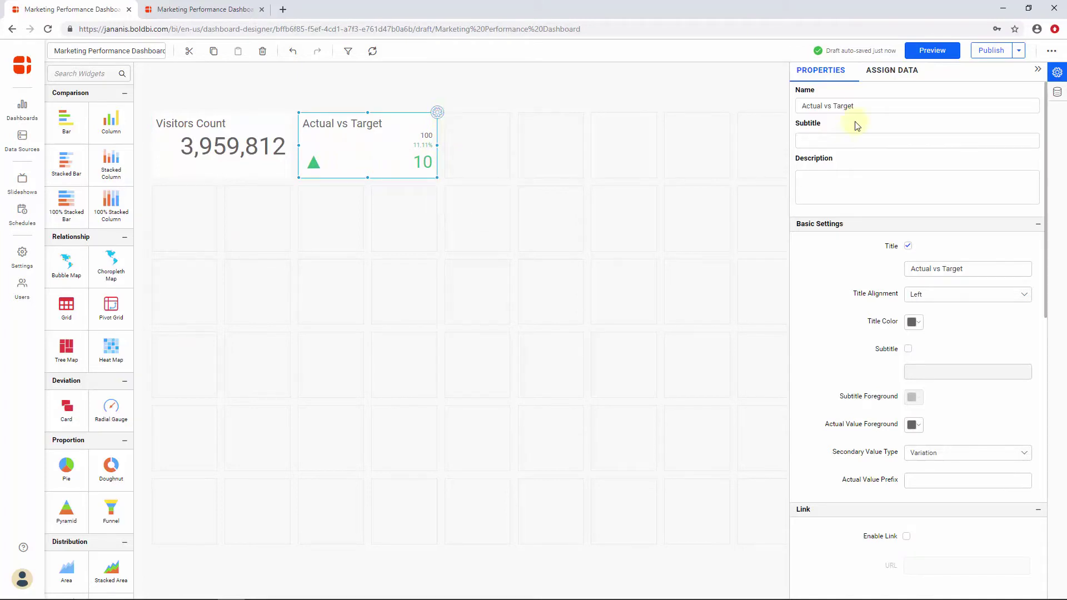
left_click(881, 70)
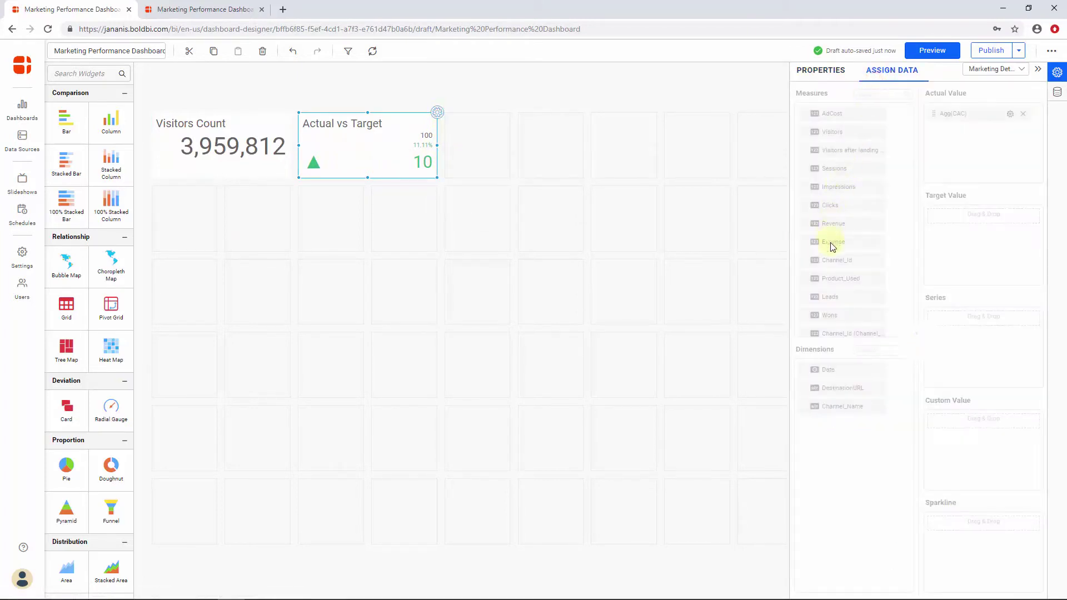
scroll(832, 250, "down", 5)
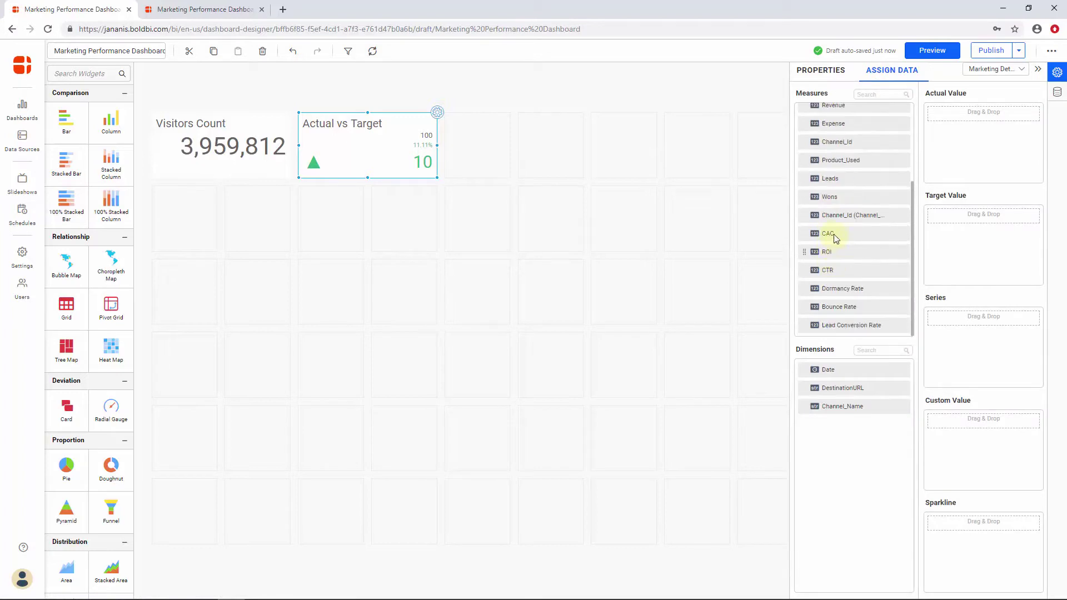
left_click_drag(834, 233, 938, 148)
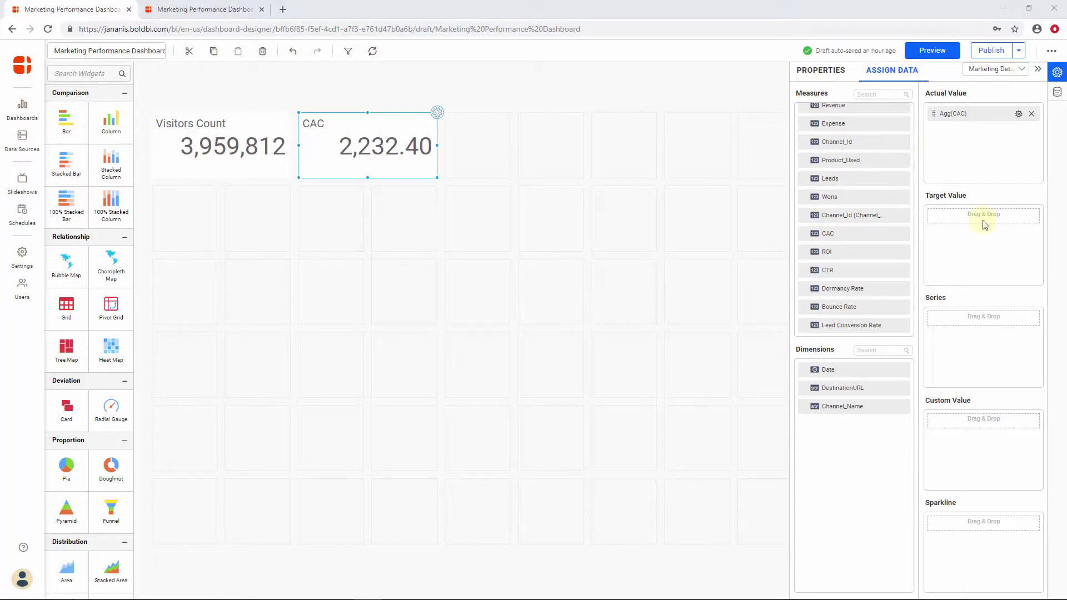
Format the CAC card's value as Currency with Thousands representation.
left_click(1018, 114)
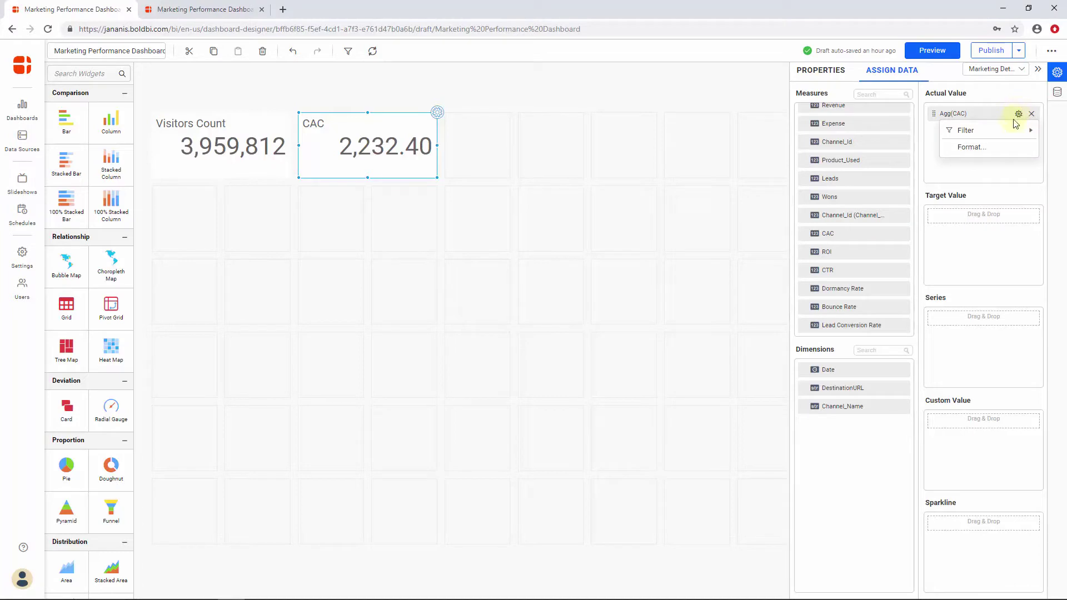
left_click(1006, 146)
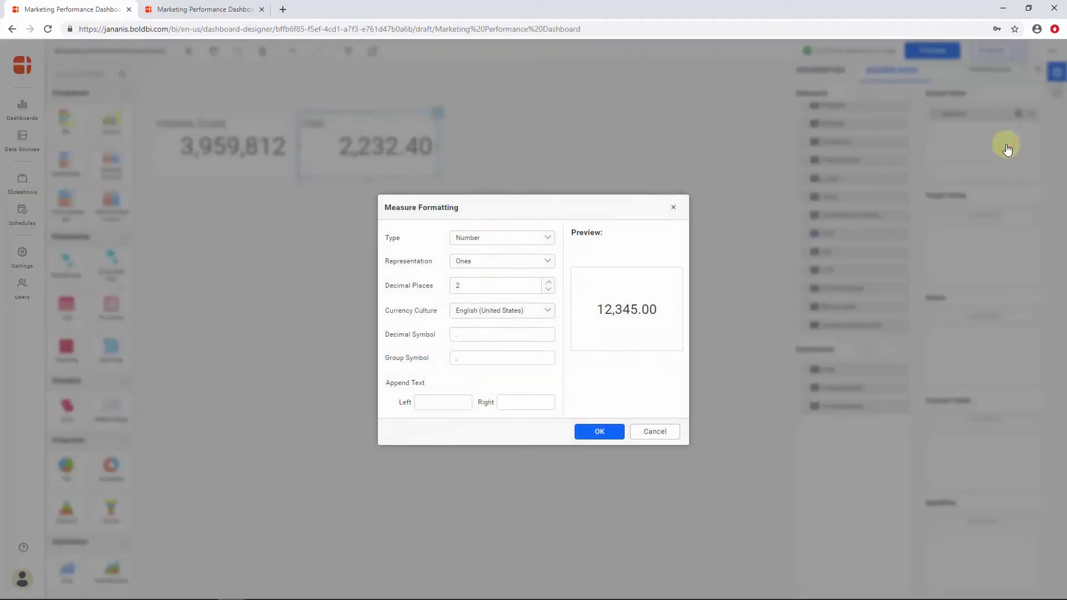
left_click(535, 239)
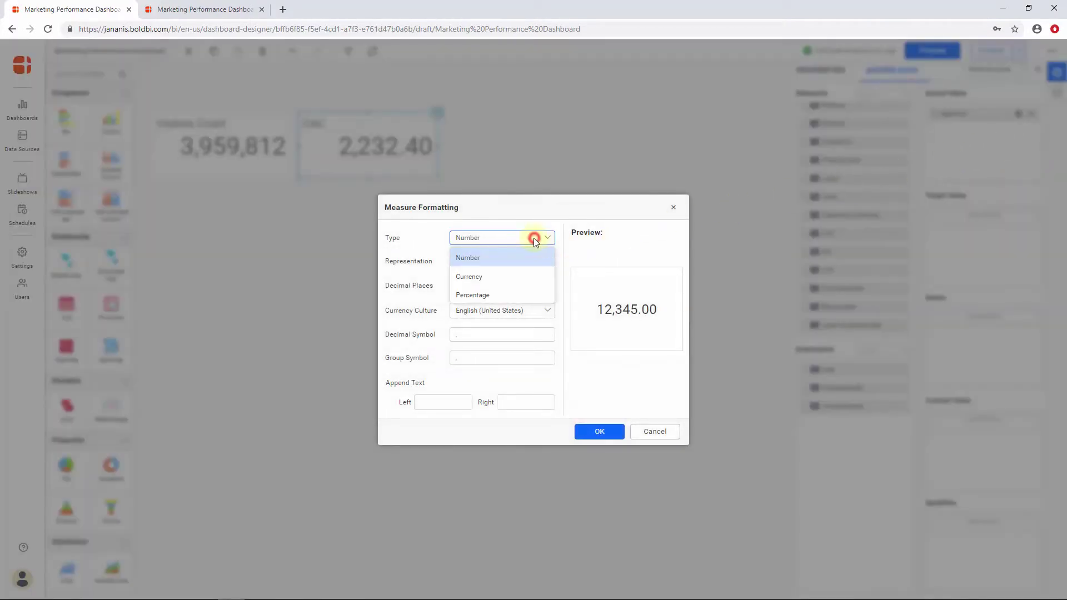
left_click(525, 274)
left_click(524, 261)
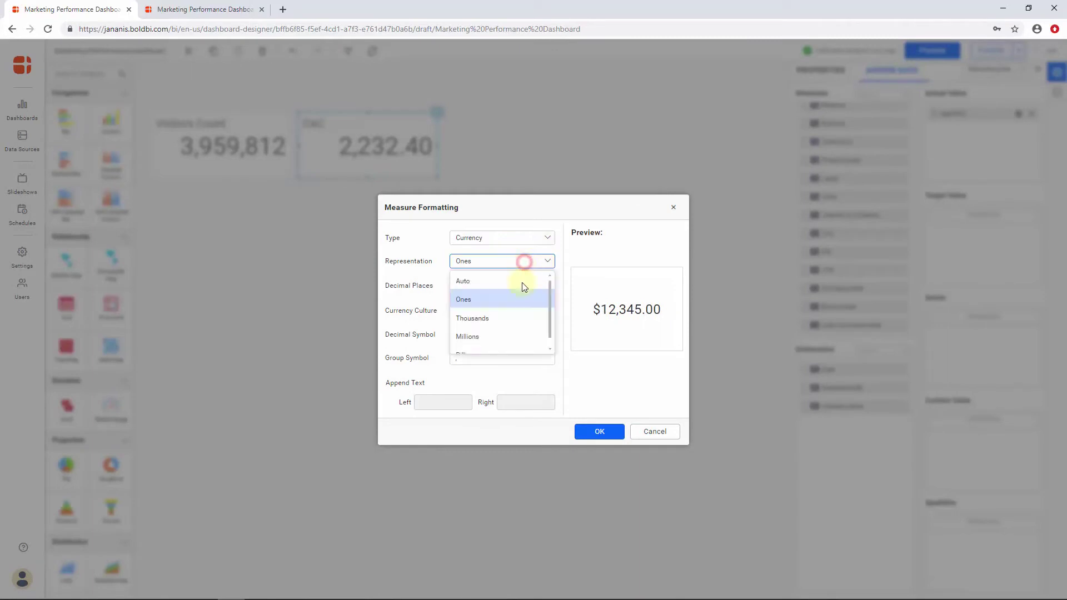
left_click(514, 326)
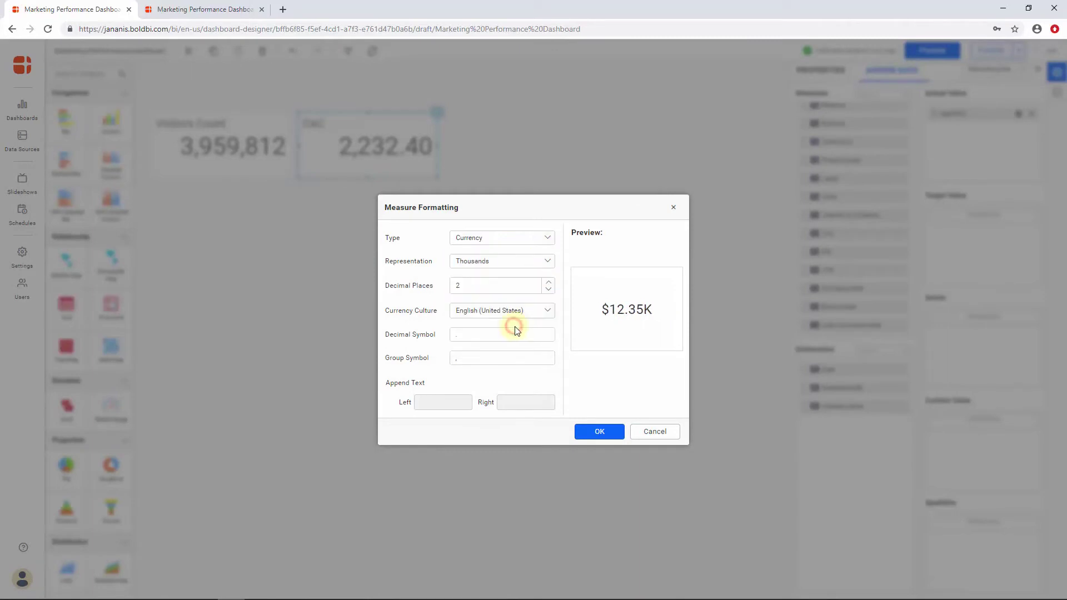
left_click(620, 435)
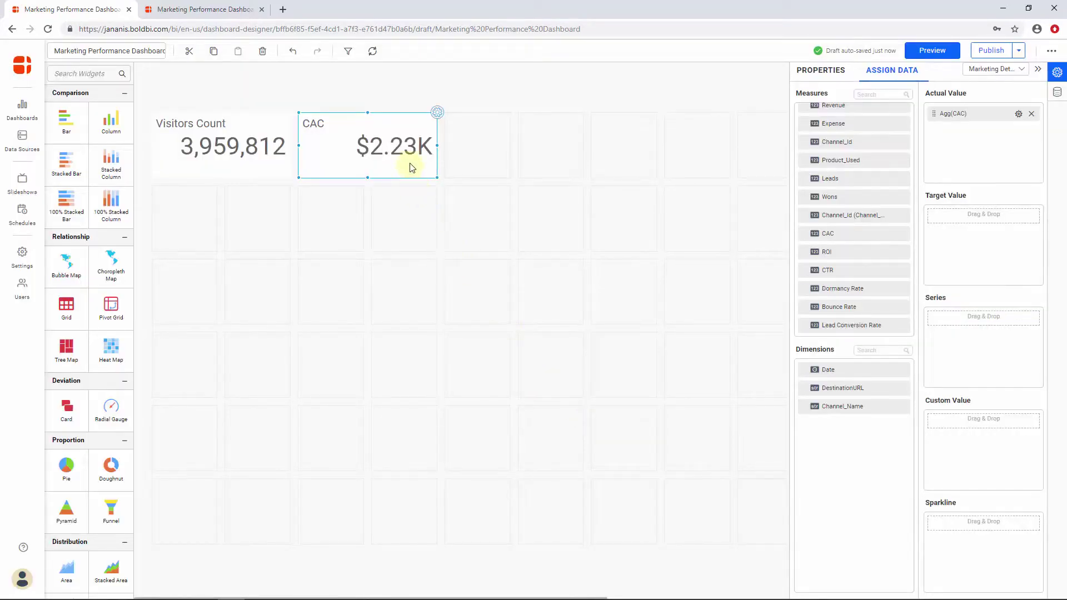
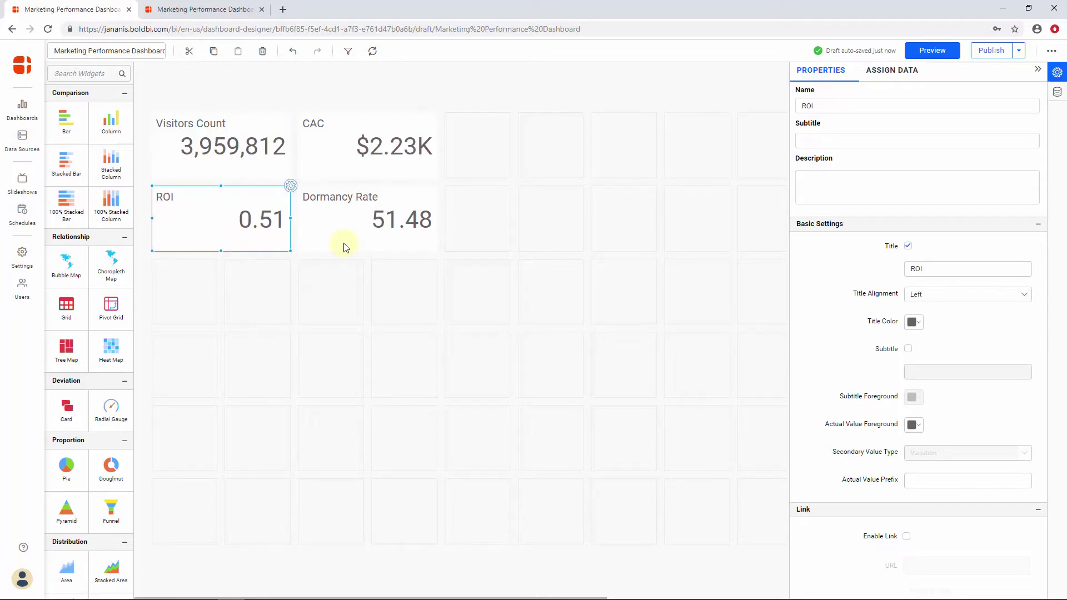
Format the ROI card's Actual Value as a Percentage.
left_click(908, 71)
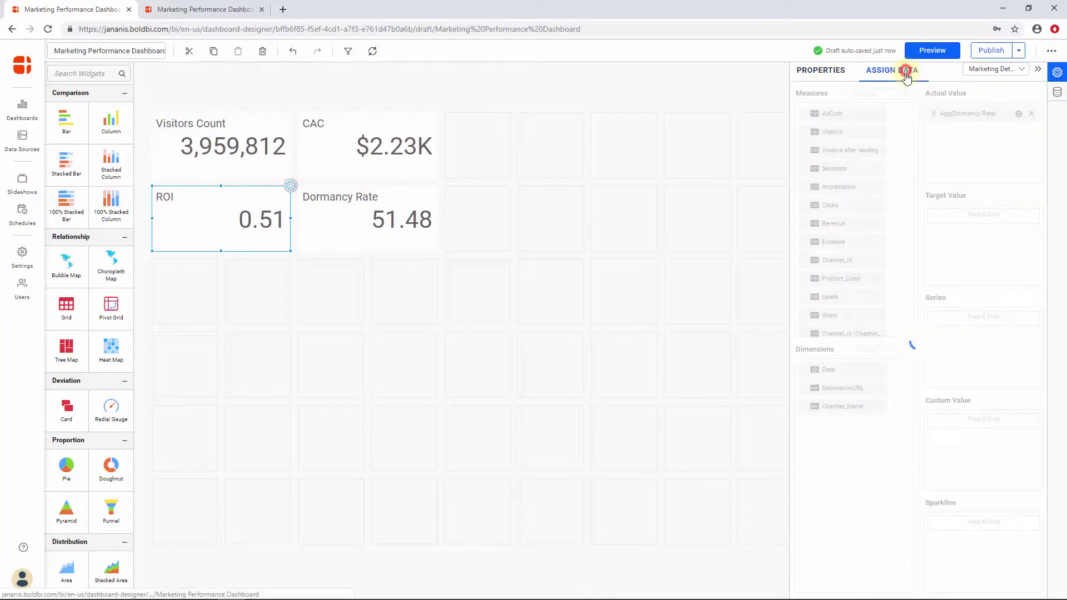
left_click(1020, 116)
left_click(1009, 147)
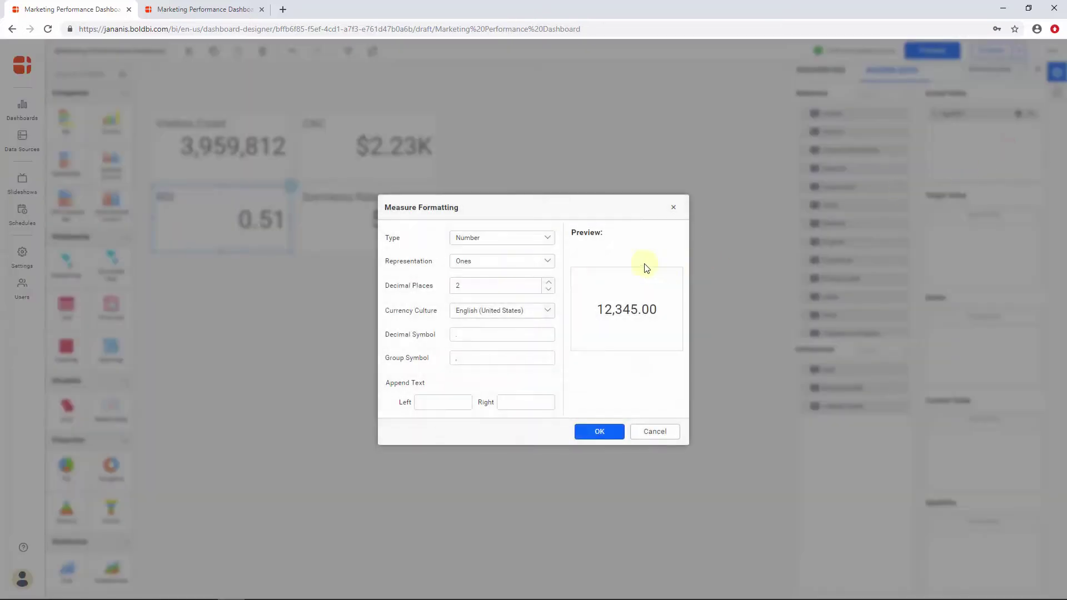
left_click(546, 238)
left_click(535, 287)
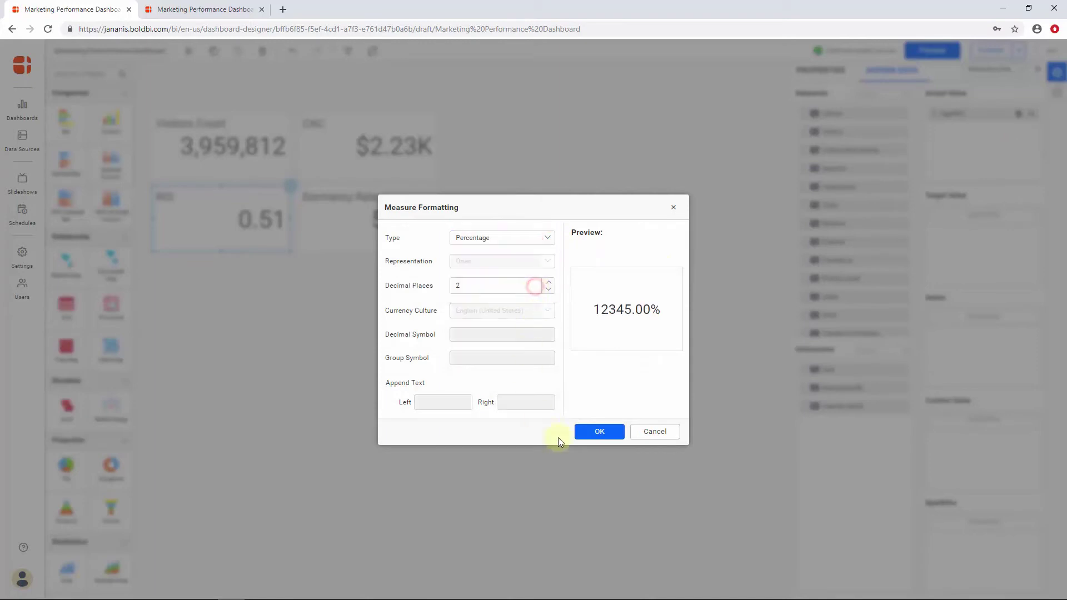
left_click(599, 431)
Append a % sign after the Dormancy Rate card's Actual Value through its measure formatting.
left_click(420, 221)
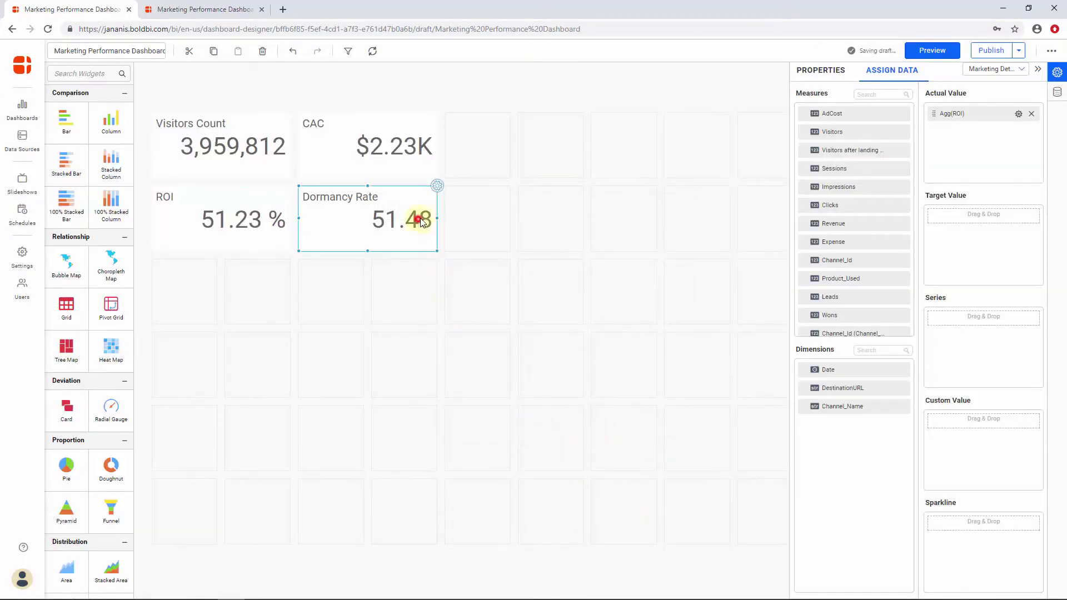
left_click(892, 71)
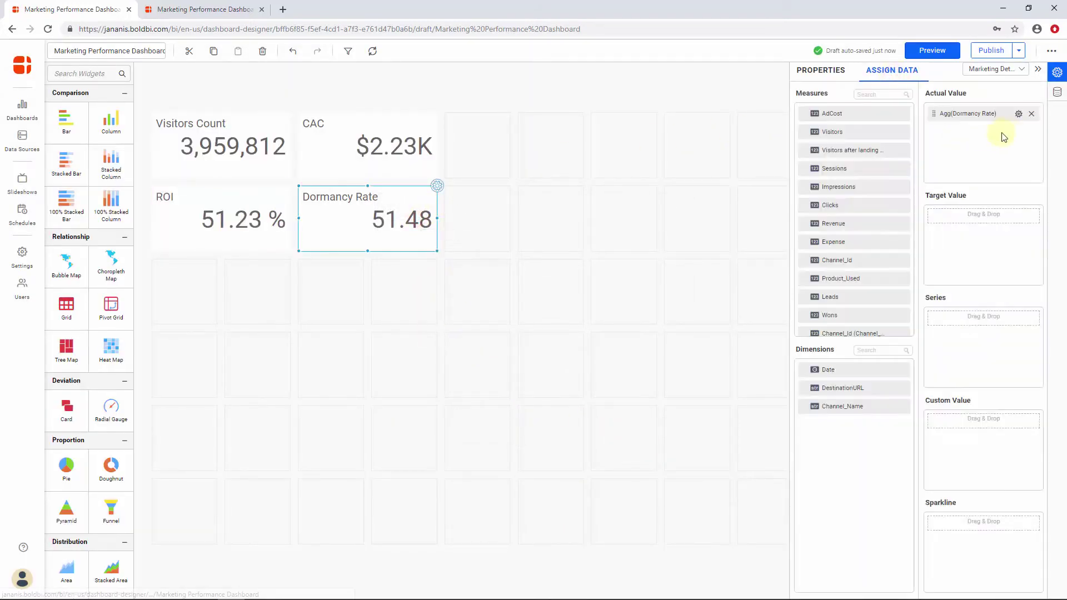
left_click(1019, 116)
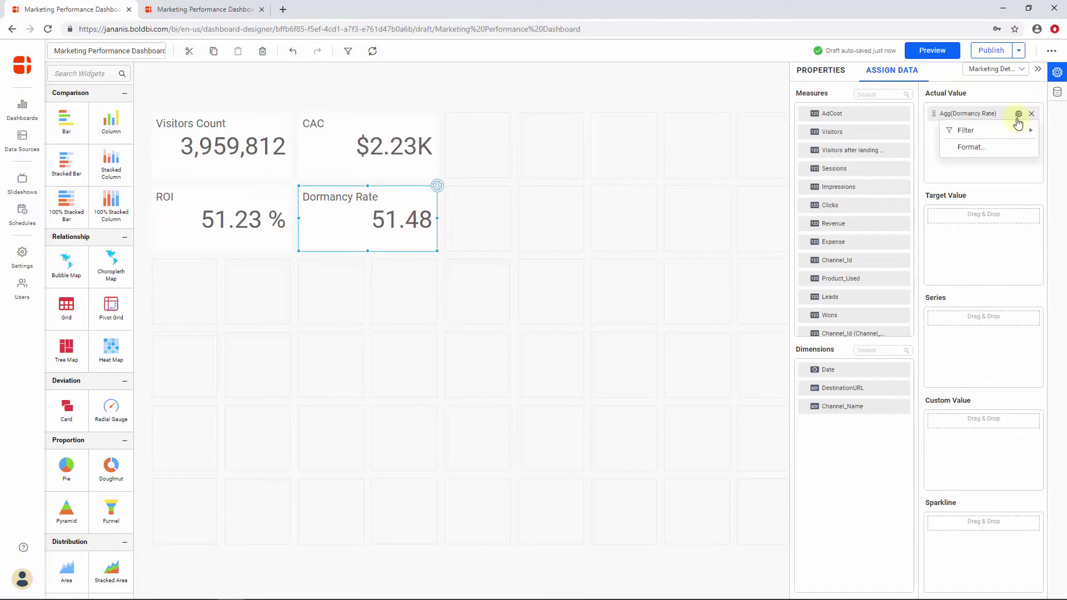
left_click(1000, 150)
left_click(511, 404)
type("%")
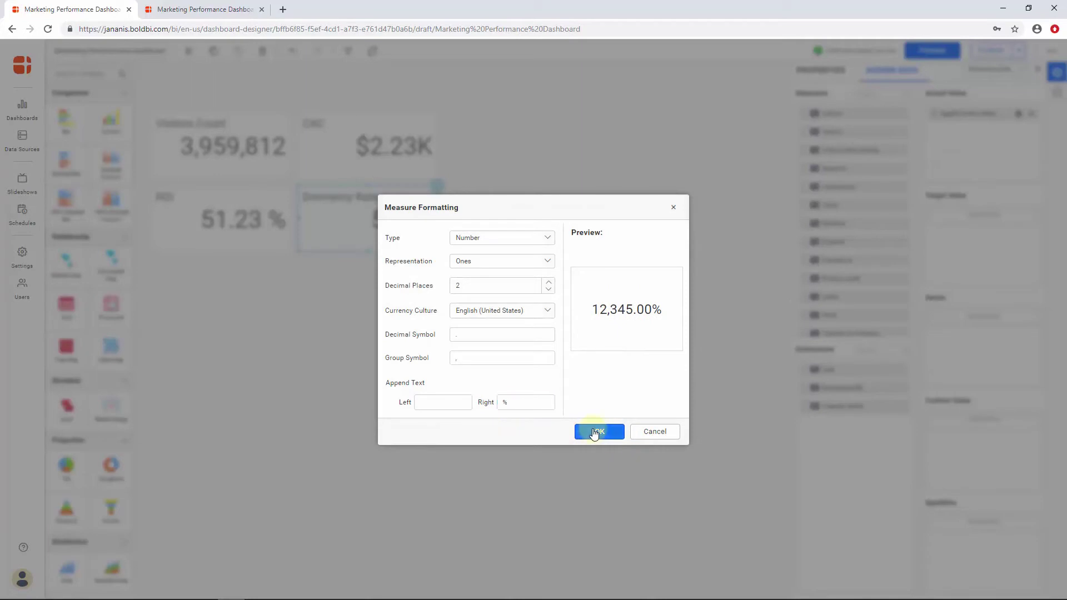
left_click(595, 432)
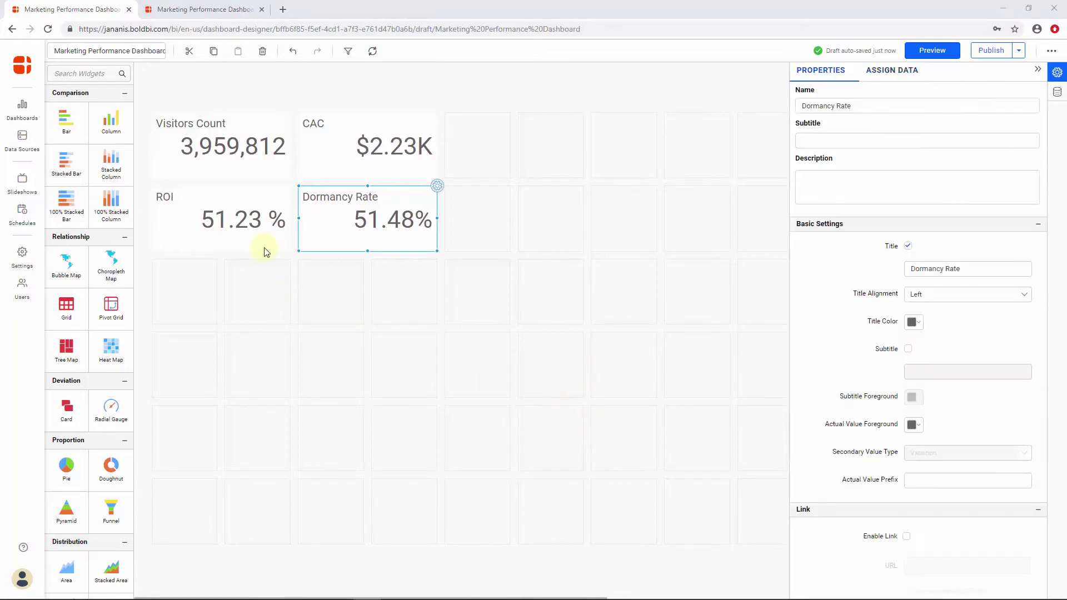
Set ROI's description to "The Return on Marketing Investment (ROI) KPI measures how much revenue a marketing campaign is generating compared to the cost of running that campaign".
left_click(246, 222)
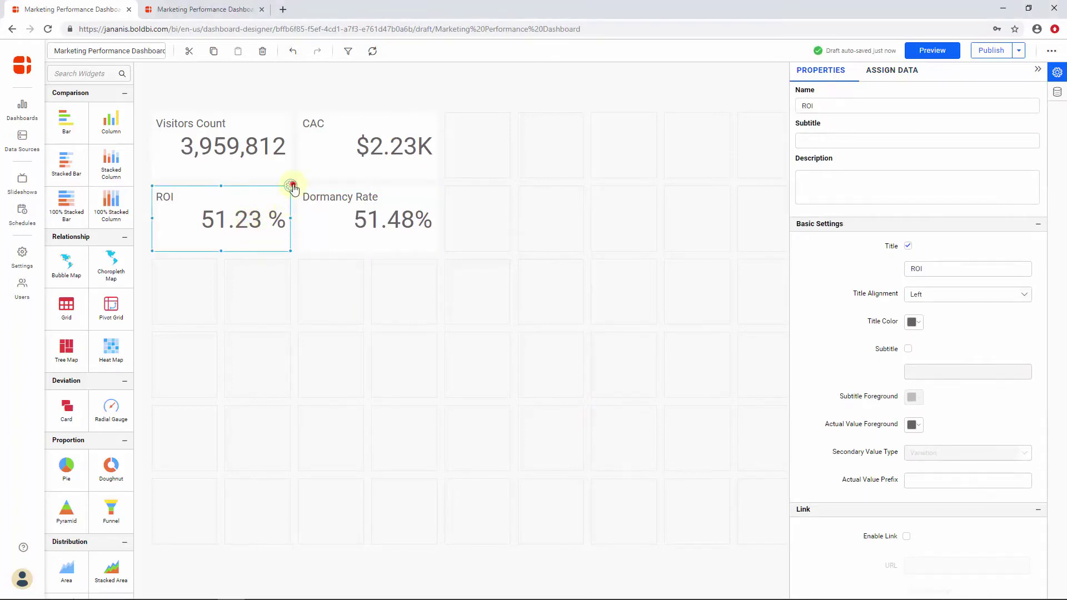
left_click(815, 186)
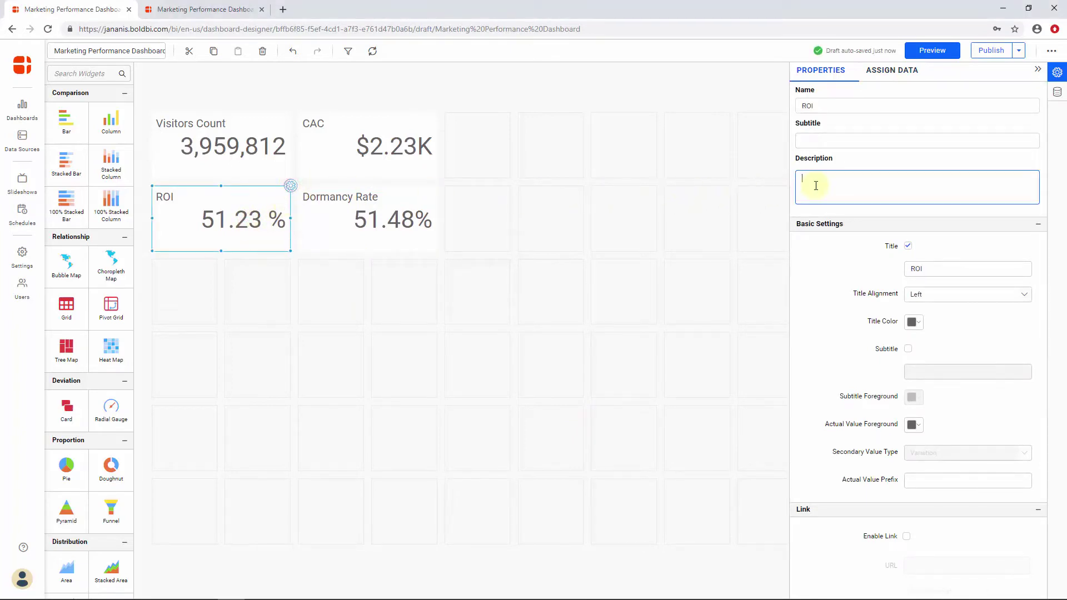
type("The Return on Marketing Investment (ROI) KPI measures how much revenue a marketing campaign is generating compared to the cost of running that campaign")
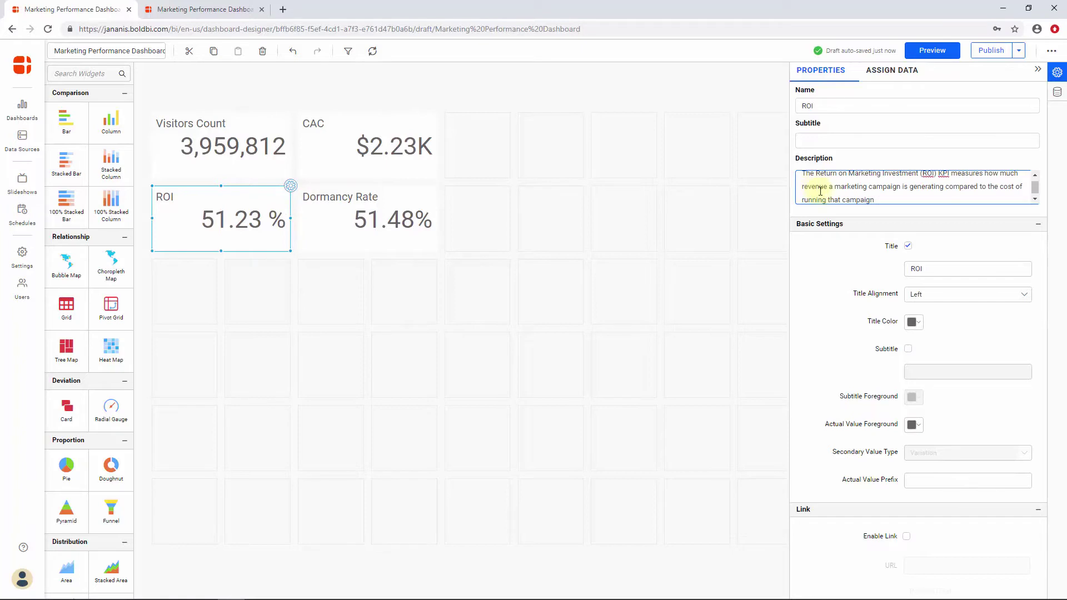
left_click(852, 218)
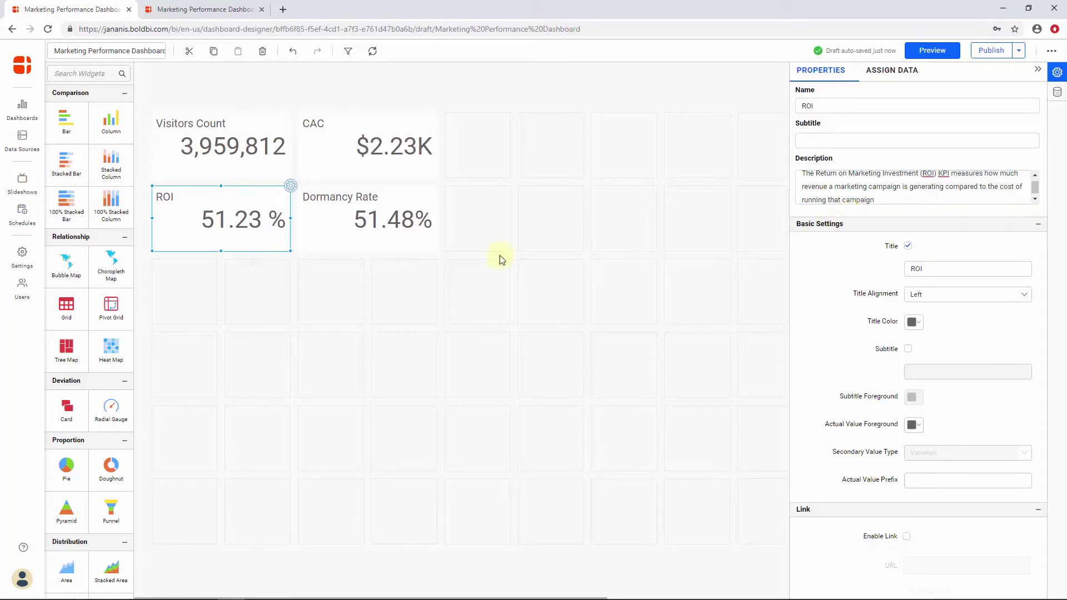
Place a Line chart widget in the empty canvas cells below the ROI and Dormancy Rate cards.
scroll(72, 313, "down", 1)
scroll(72, 313, "down", 5)
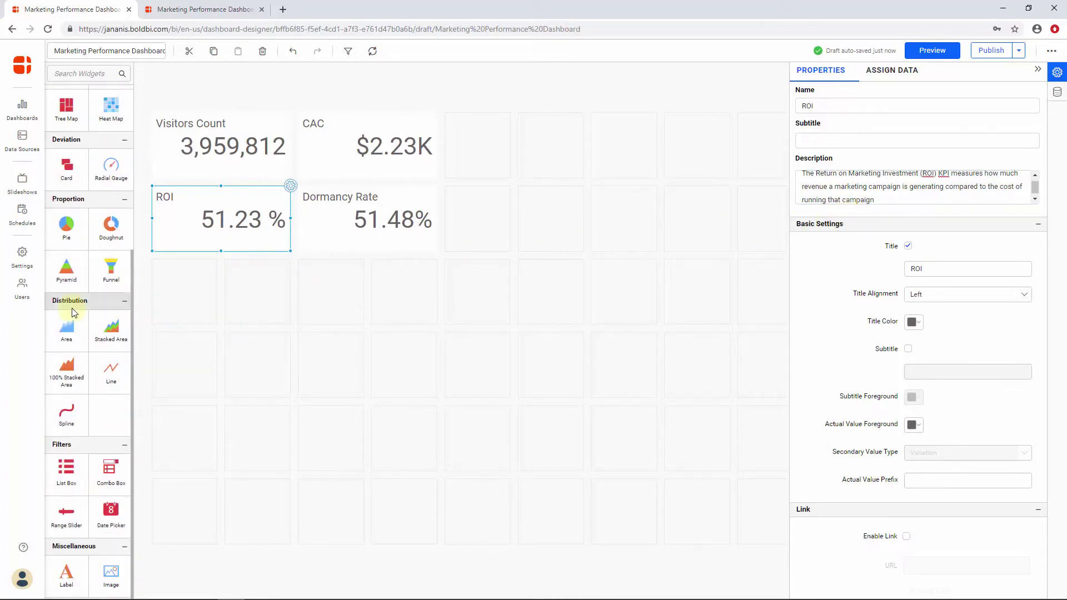
left_click_drag(111, 376, 400, 480)
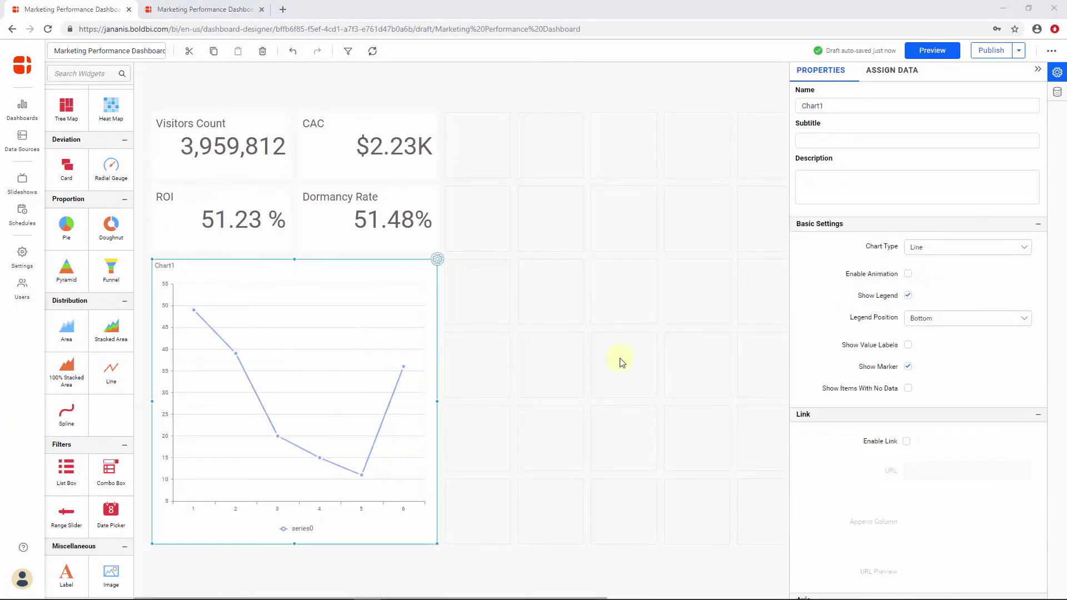
Assign Visitors as the line chart's value and Date as its column, grouped by Week Year.
left_click(880, 80)
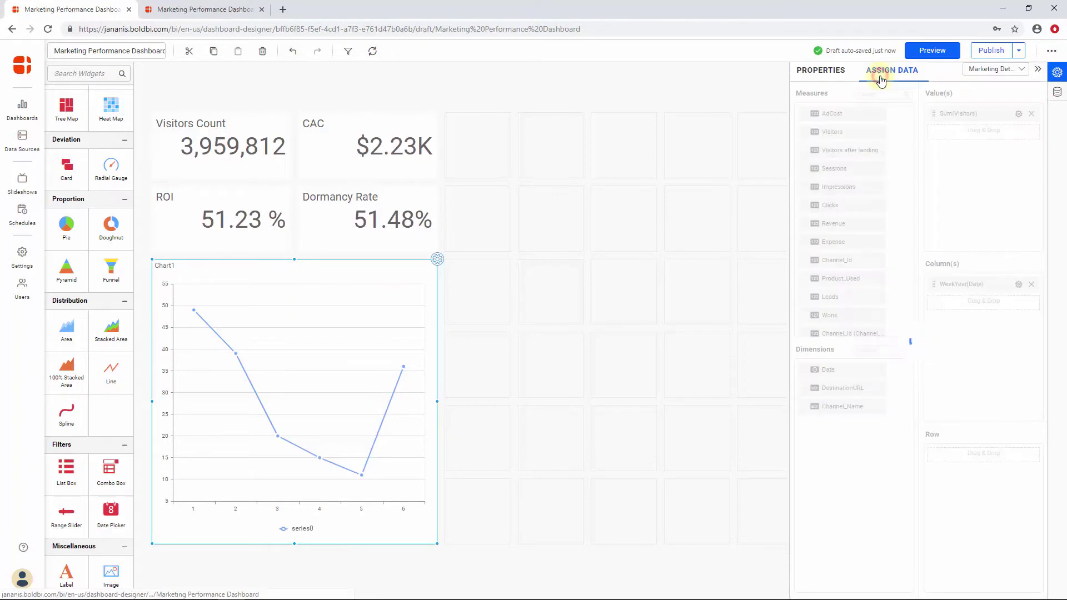
left_click_drag(864, 132, 948, 136)
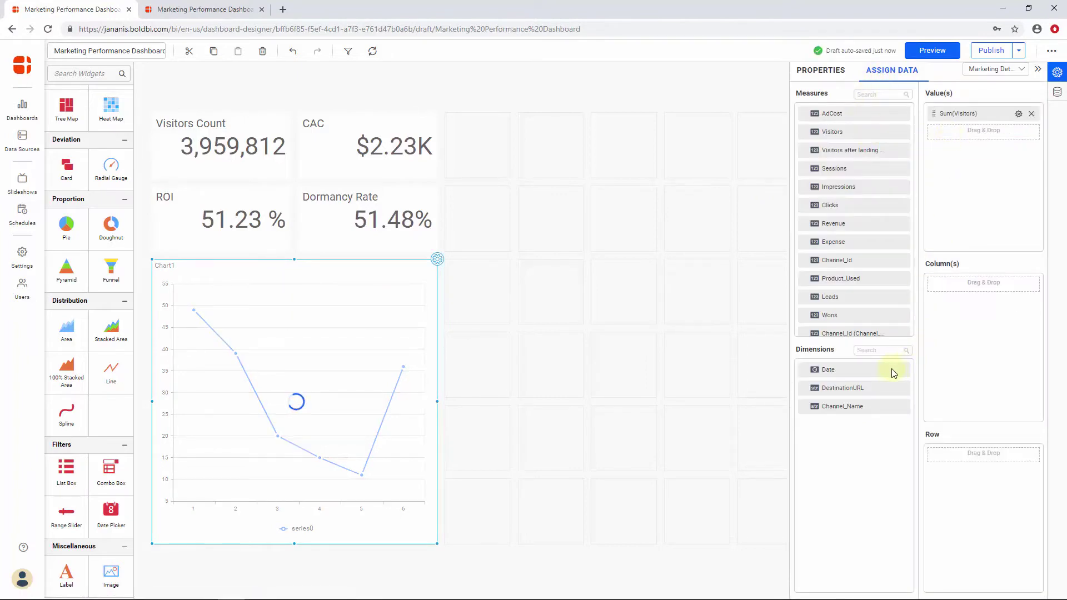
left_click_drag(892, 369, 977, 317)
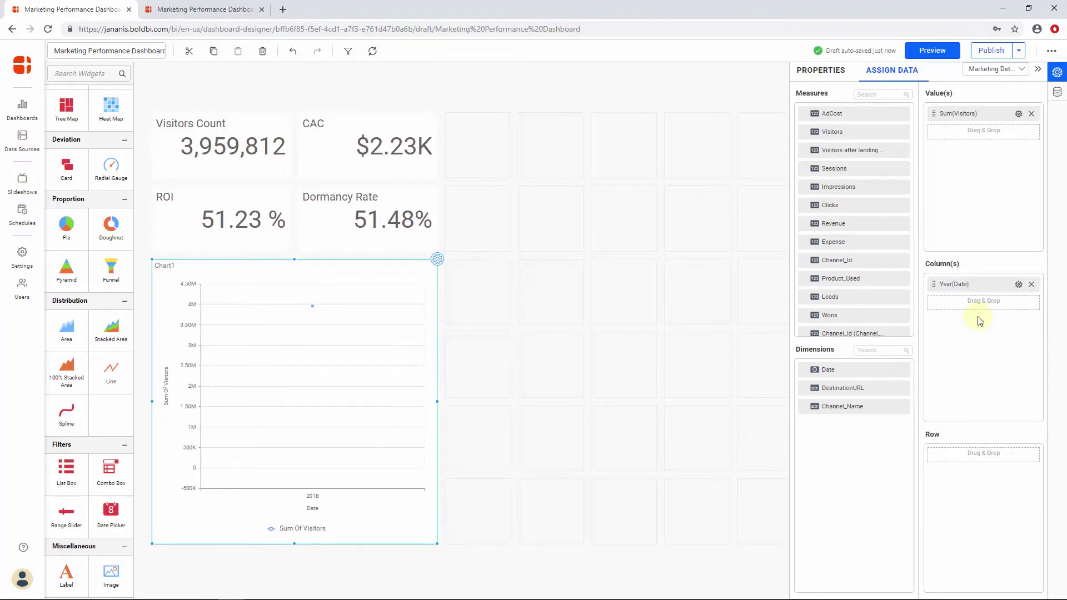
left_click(1018, 285)
mouse_move(982, 412)
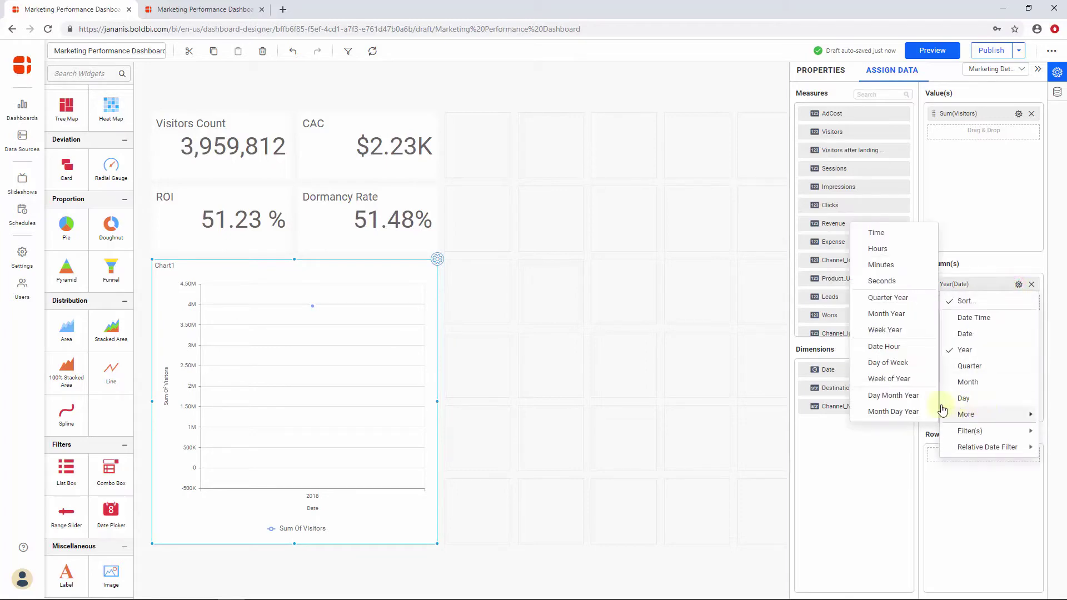
left_click(885, 330)
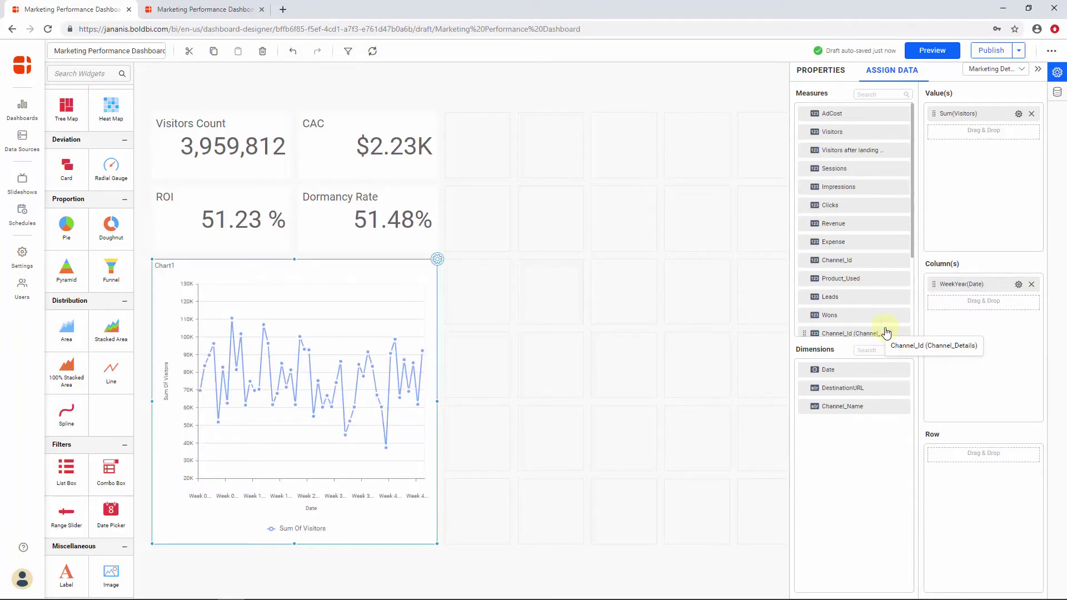
Show value labels on the line chart and set its category axis title to "Week".
left_click(823, 75)
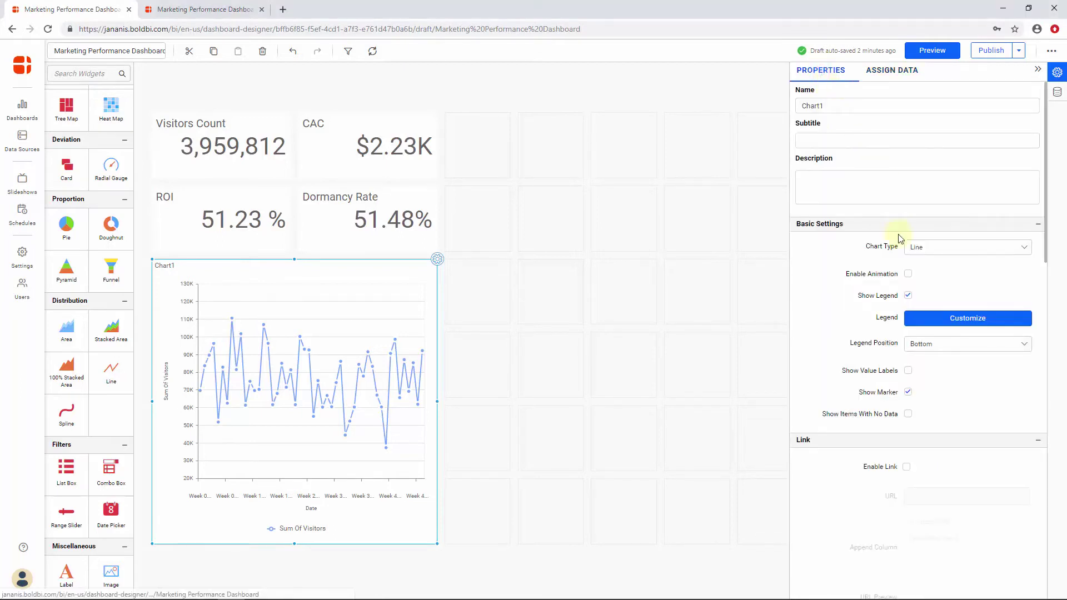
left_click(908, 370)
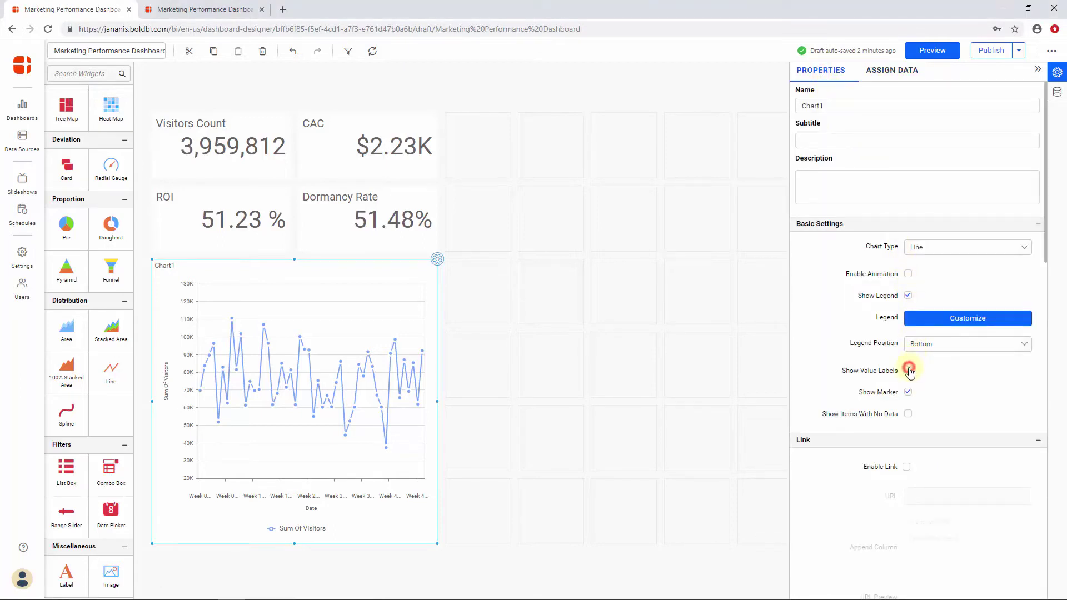
scroll(910, 372, "down", 6)
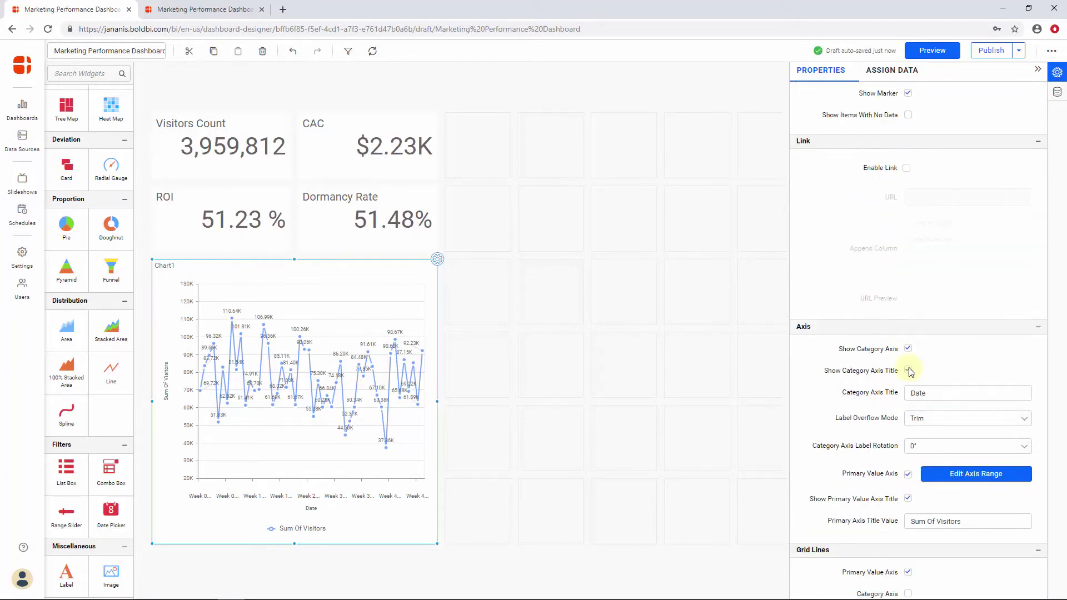
double_click(927, 391)
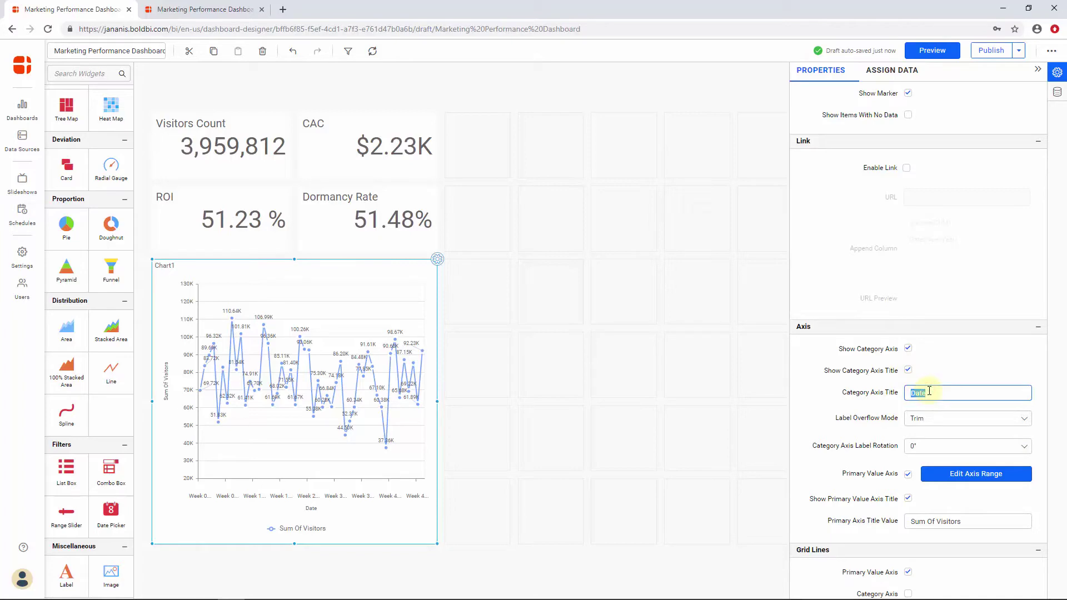
type("Week")
key("Return")
Set the line chart's Visitors series colour to dark blue, rgba(72,87,166,1).
scroll(938, 387, "down", 5)
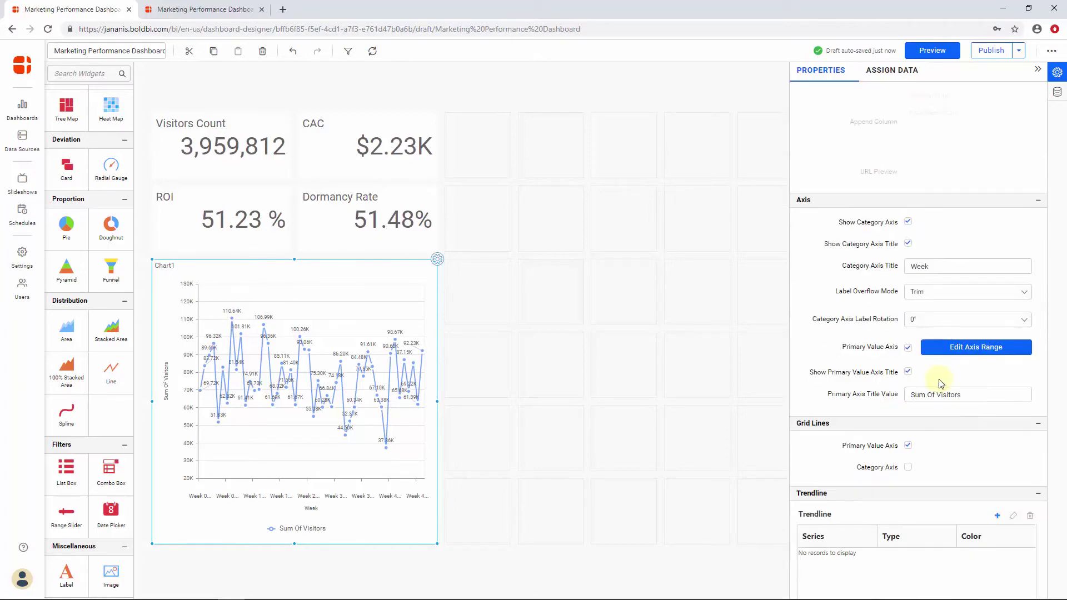
scroll(939, 383, "down", 3)
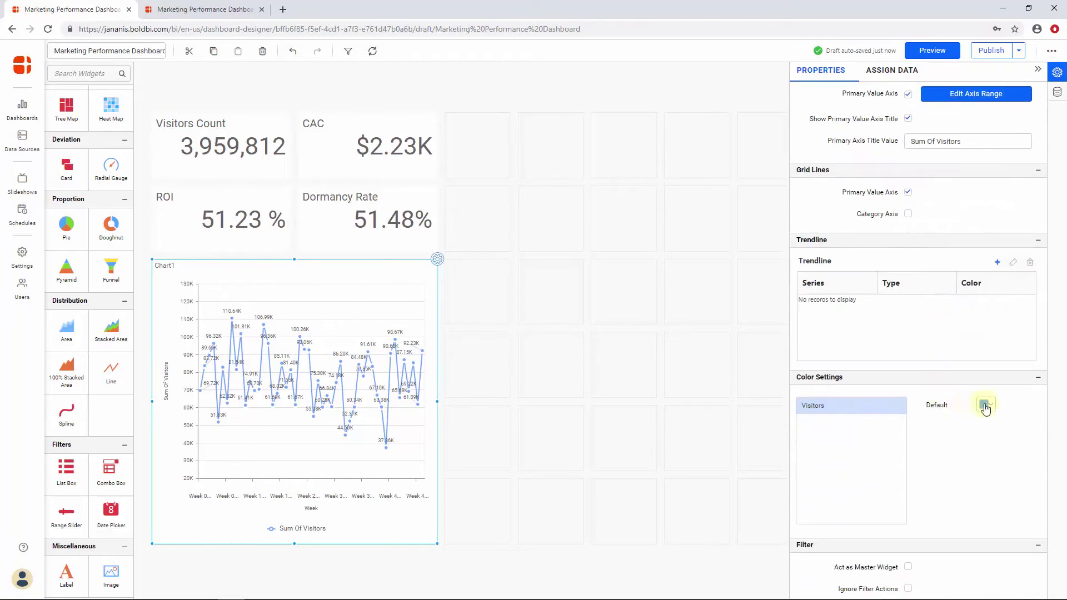
left_click(988, 405)
left_click(1029, 467)
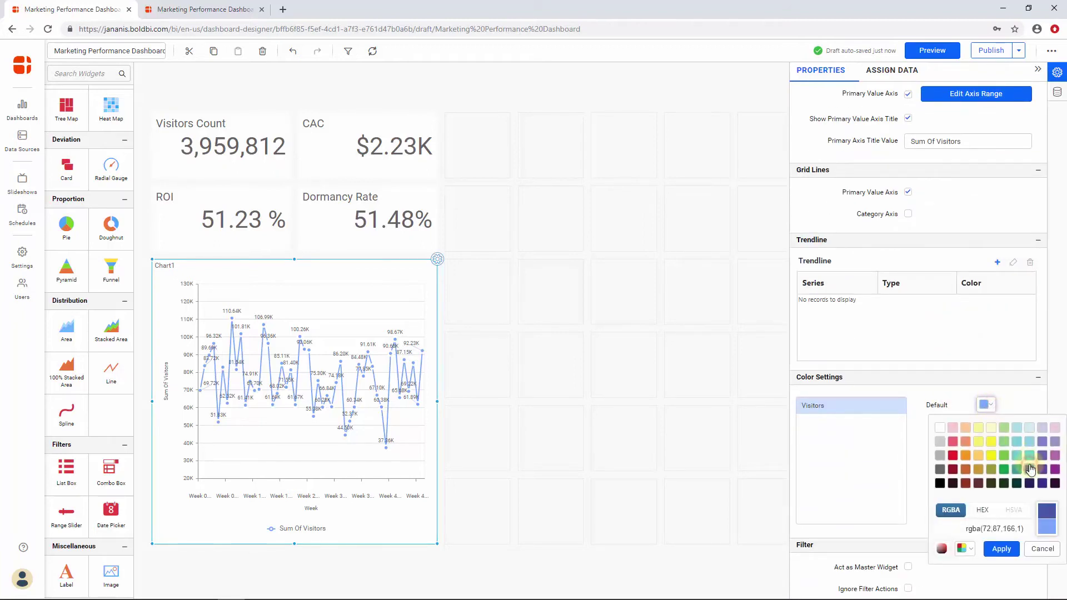
left_click(1003, 549)
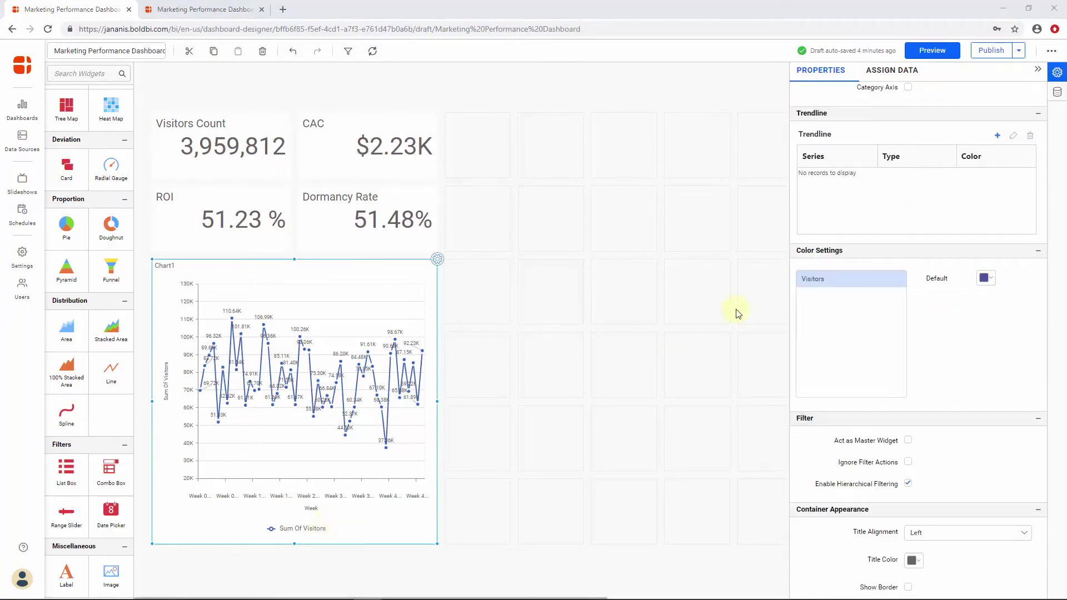
Rename the line chart widget as "Weekly Visitors".
scroll(921, 318, "up", 3)
scroll(921, 318, "up", 5)
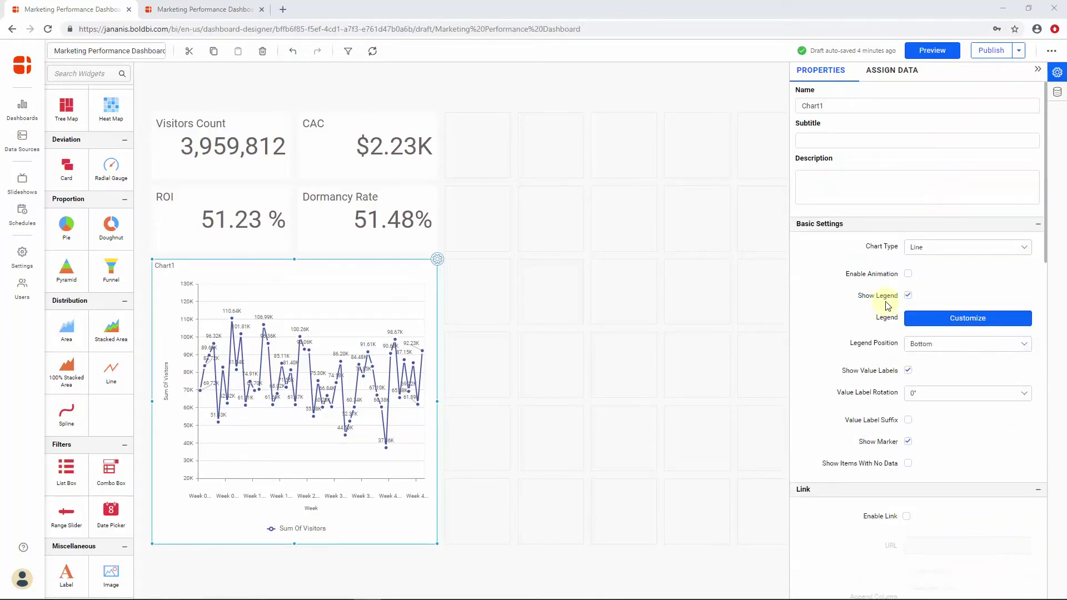
double_click(846, 102)
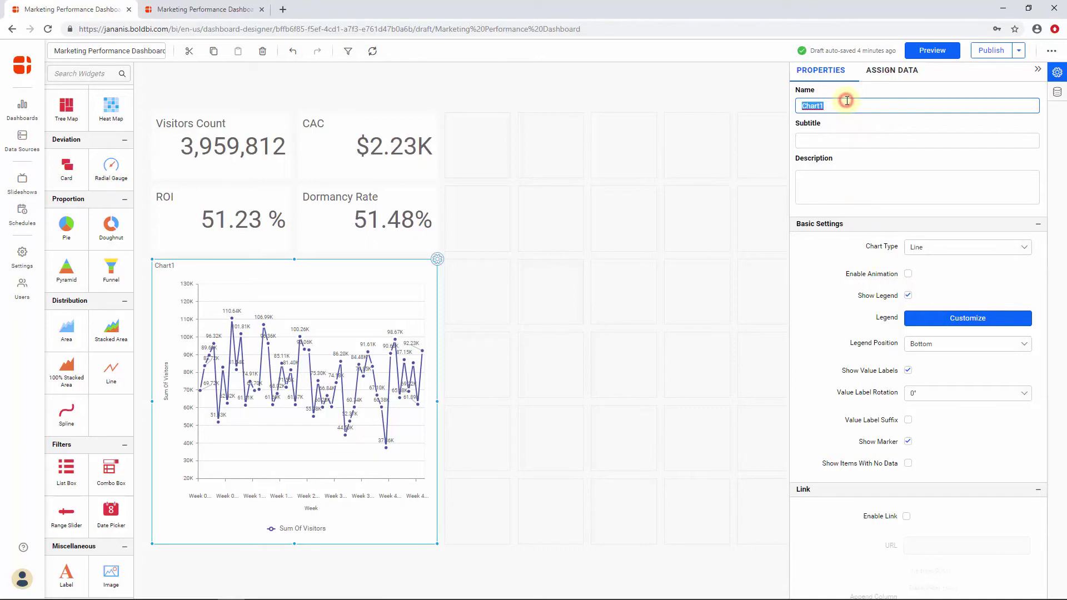
type("Weekly Visitors")
left_click(848, 119)
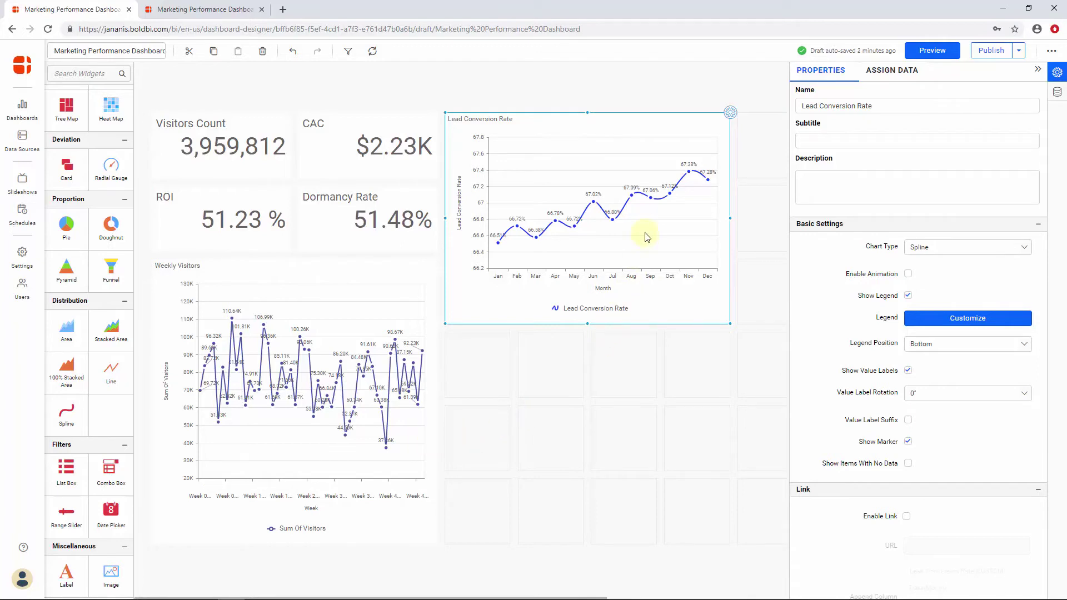
Examine the Lead Conversion Rate chart's assigned data, its date grouping options and its measure formatting, leaving the settings as they are.
left_click(892, 71)
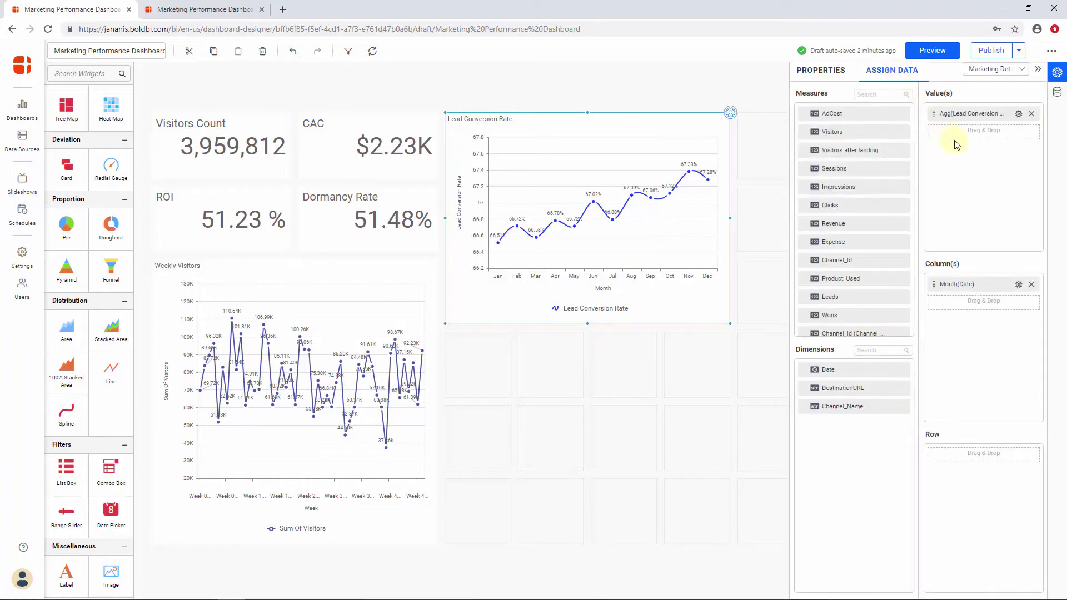
left_click(1018, 284)
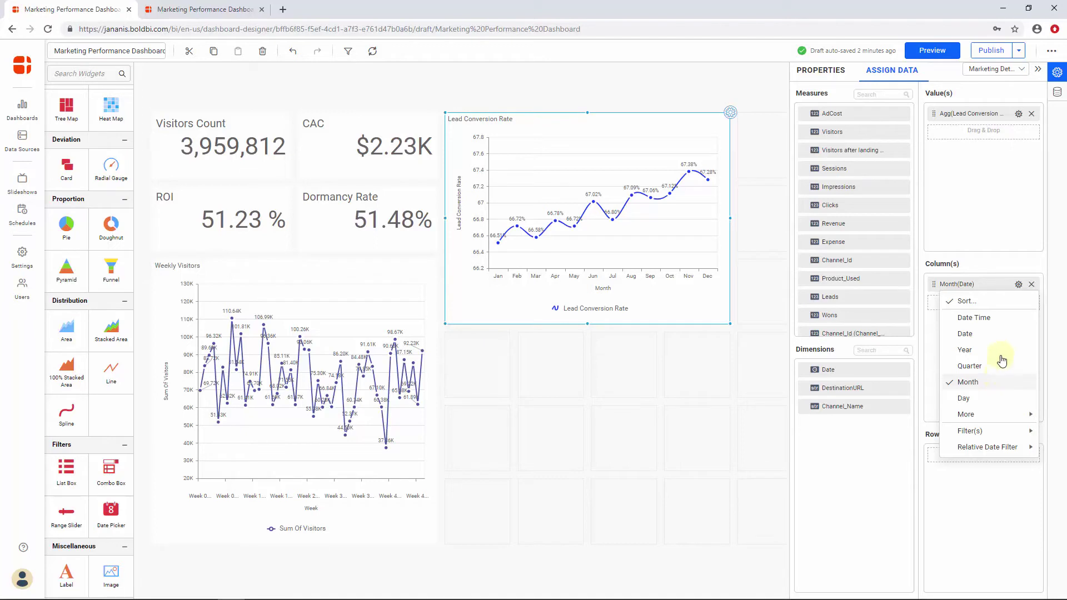
left_click(1018, 113)
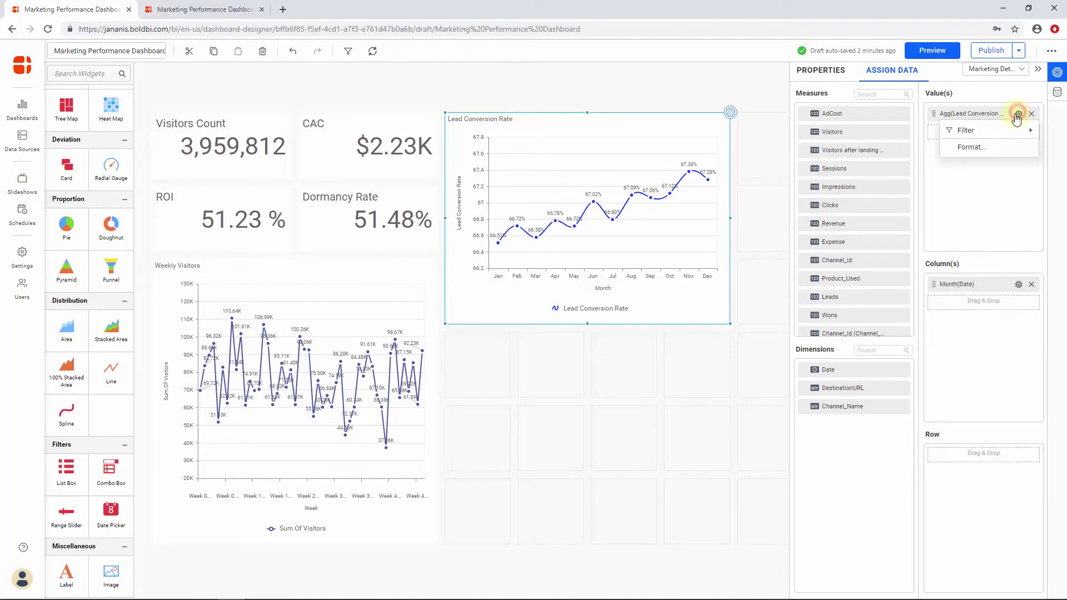
left_click(999, 149)
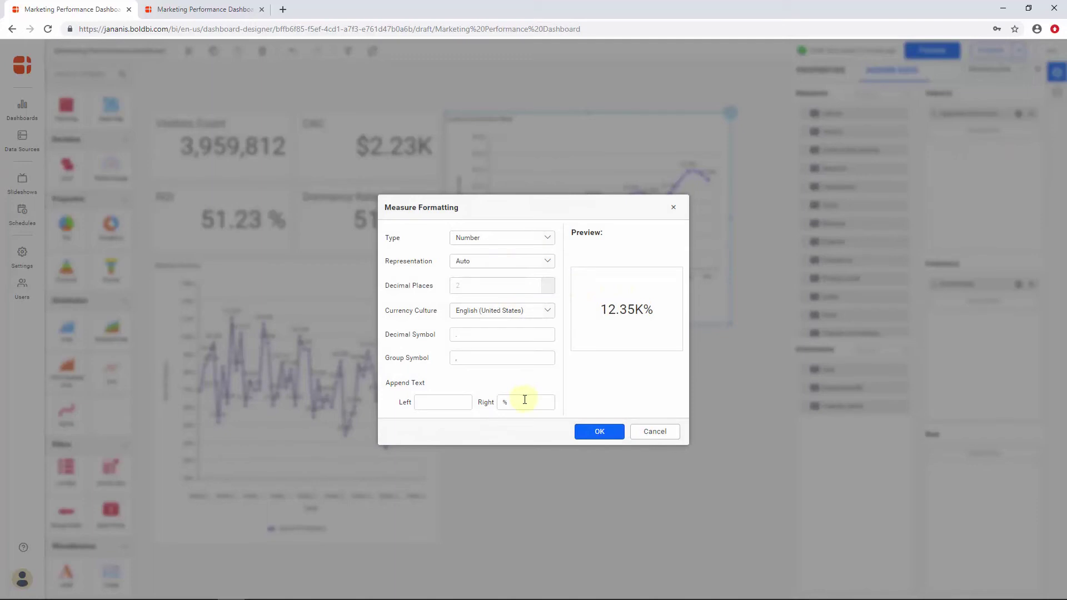
left_click(650, 430)
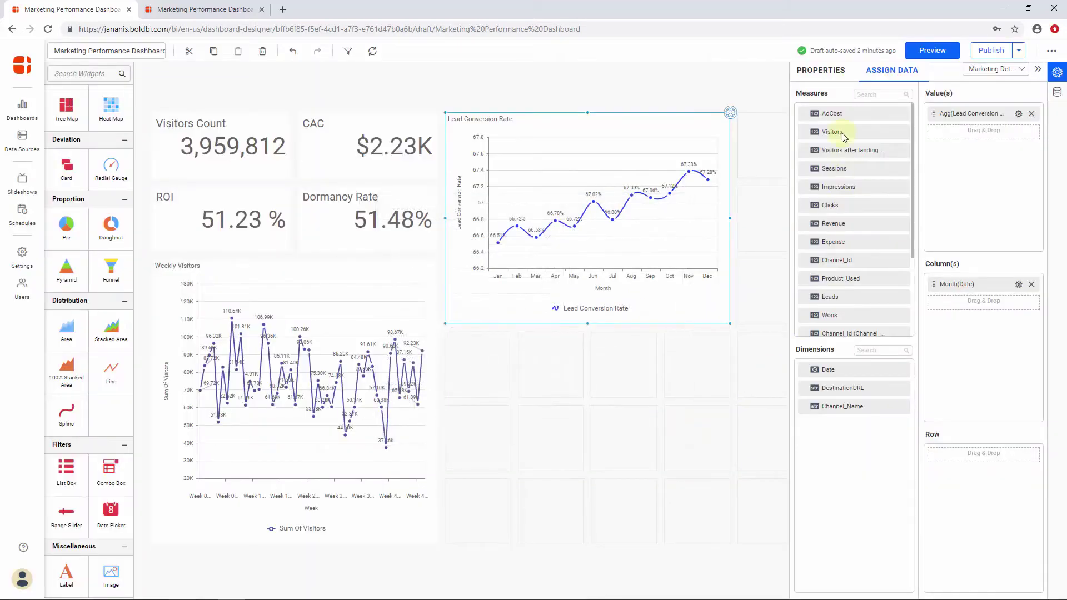
Review the Lead Conversion Rate chart's value label, axis title and series colour properties.
left_click(836, 71)
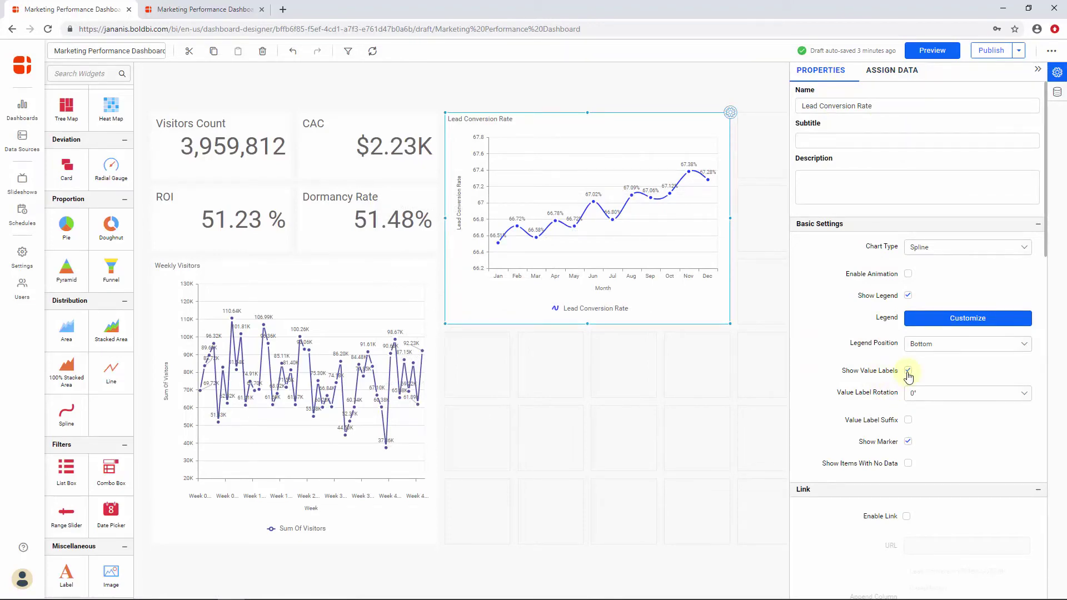
scroll(908, 377, "down", 6)
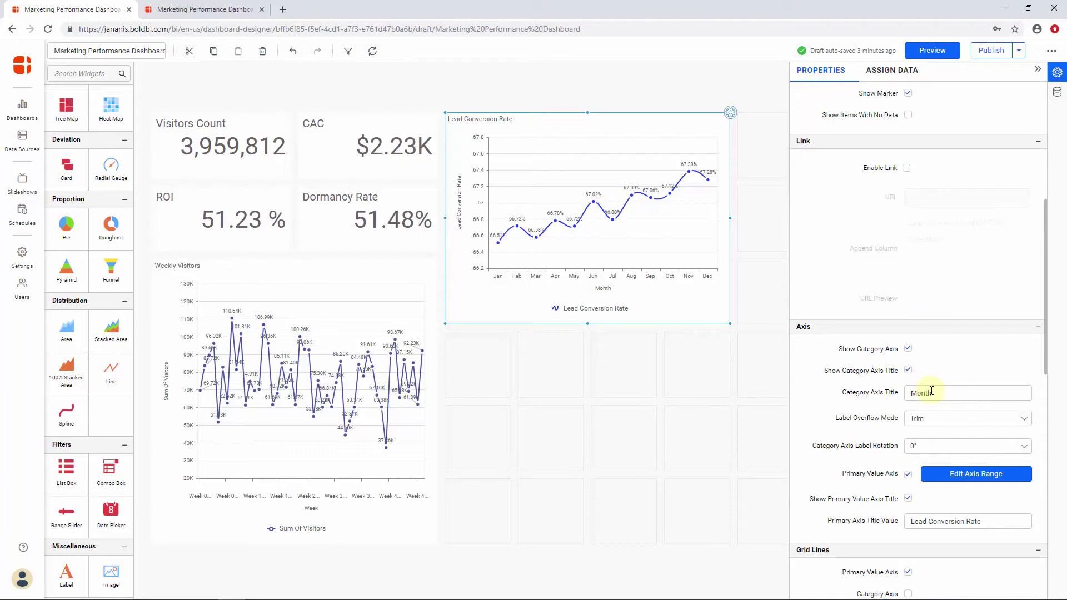
scroll(931, 392, "down", 8)
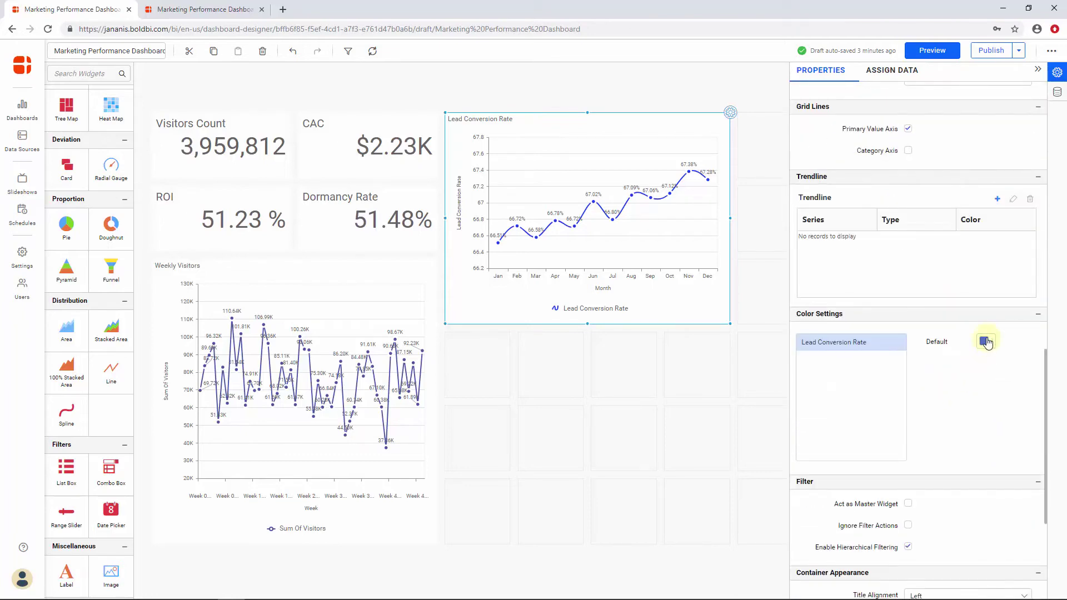
left_click(615, 305)
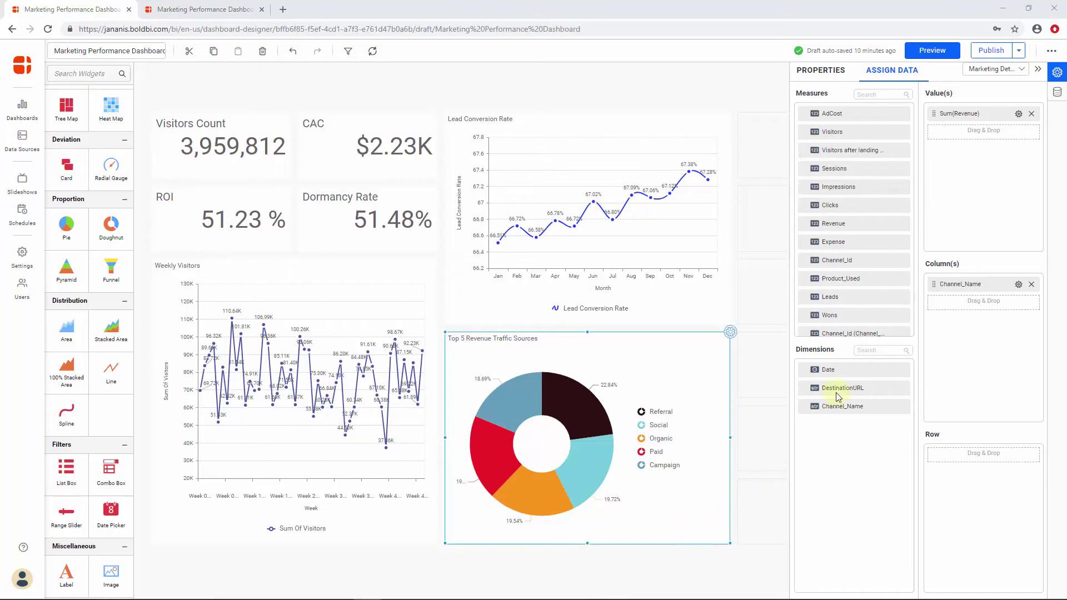
Review the Top 5 Revenue Traffic Sources doughnut chart's legend, value label and series palette properties.
left_click(822, 71)
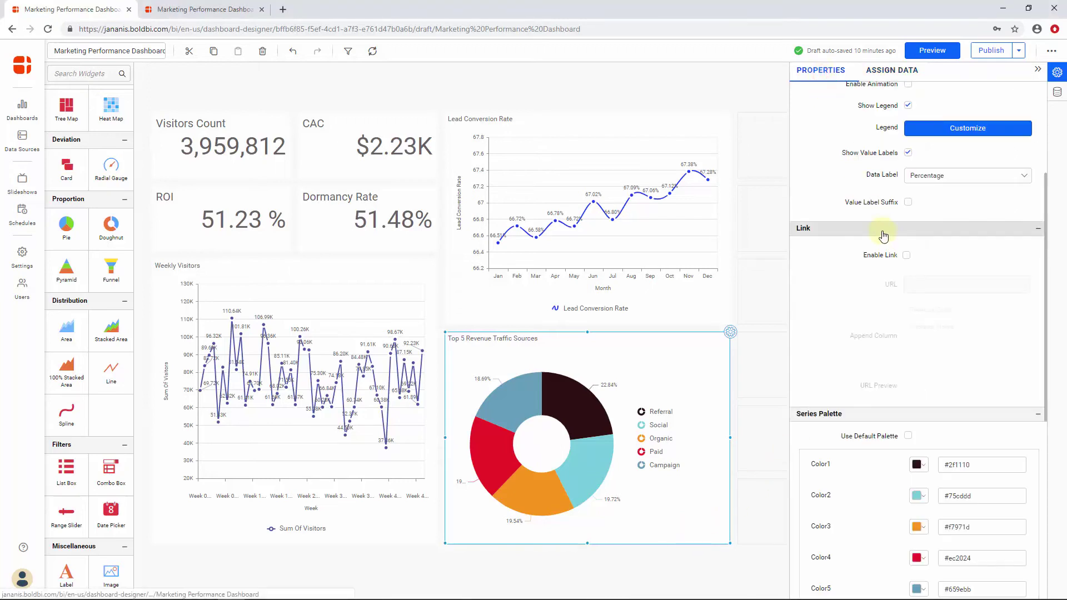
scroll(884, 233, "up", 3)
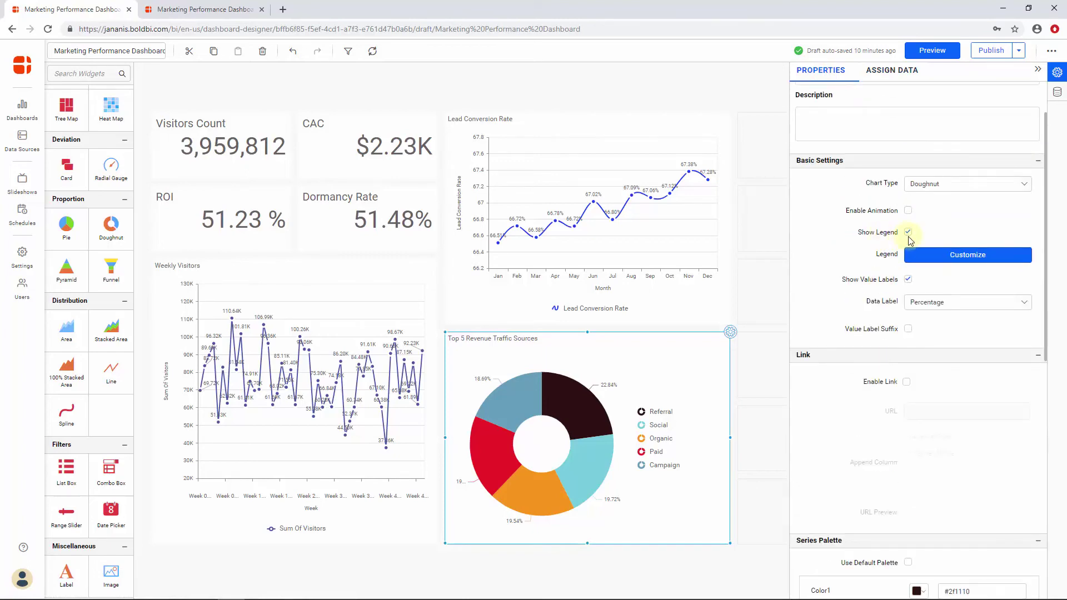
scroll(919, 282, "down", 5)
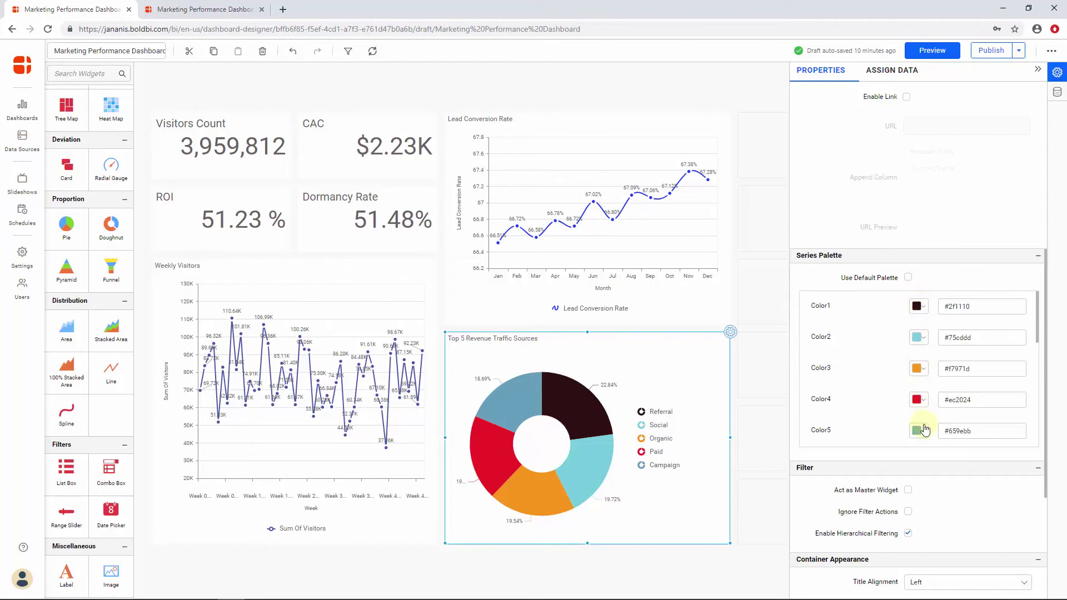
scroll(924, 428, "up", 5)
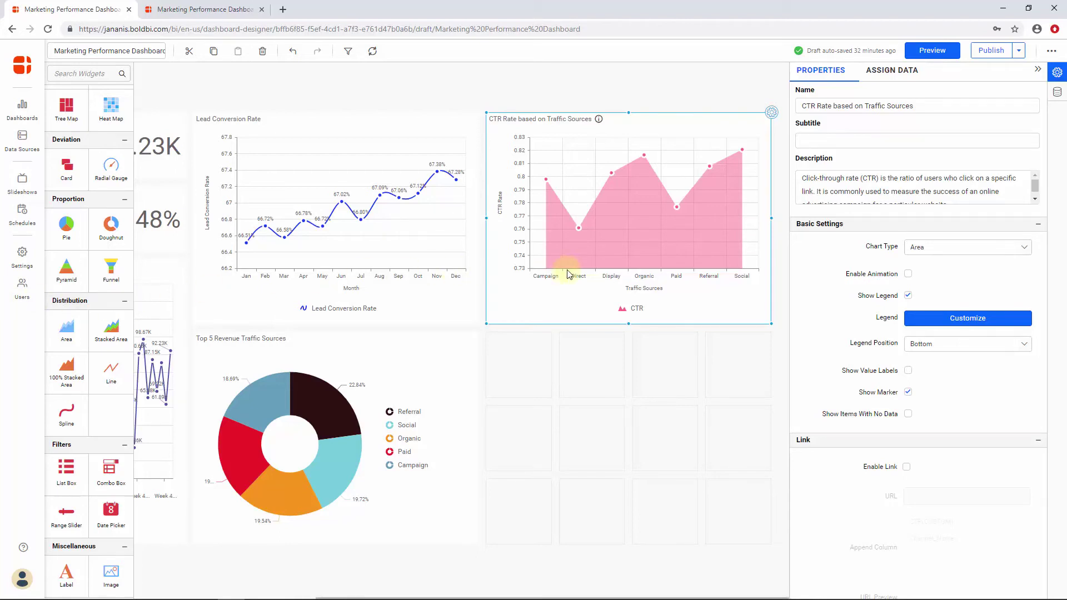
Check the data assigned to the CTR Rate based on Traffic Sources chart and its CTR measure formatting, without changing anything.
left_click(897, 77)
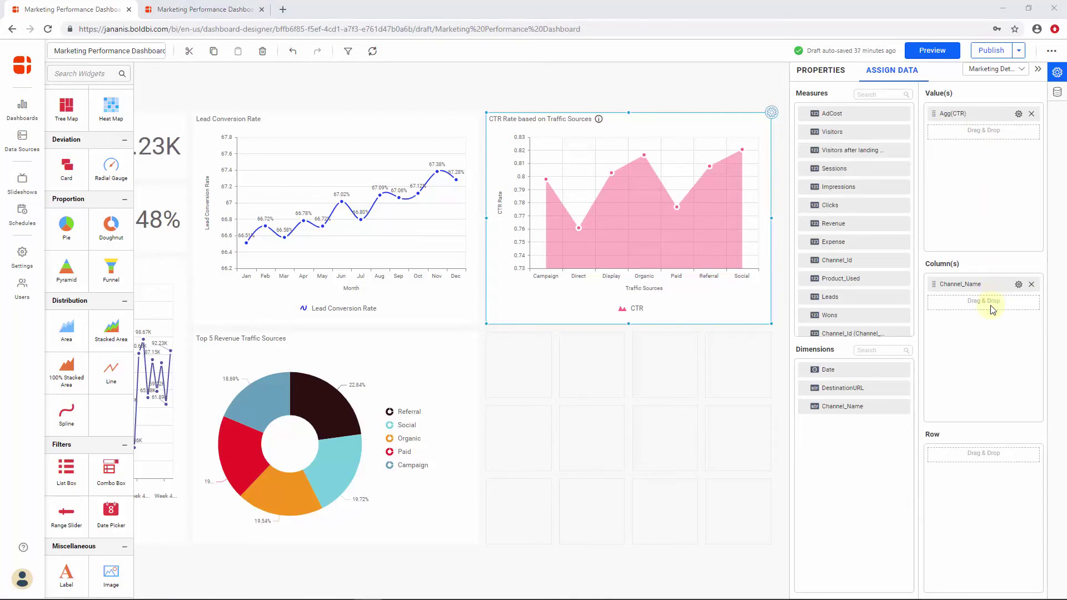
left_click(1019, 114)
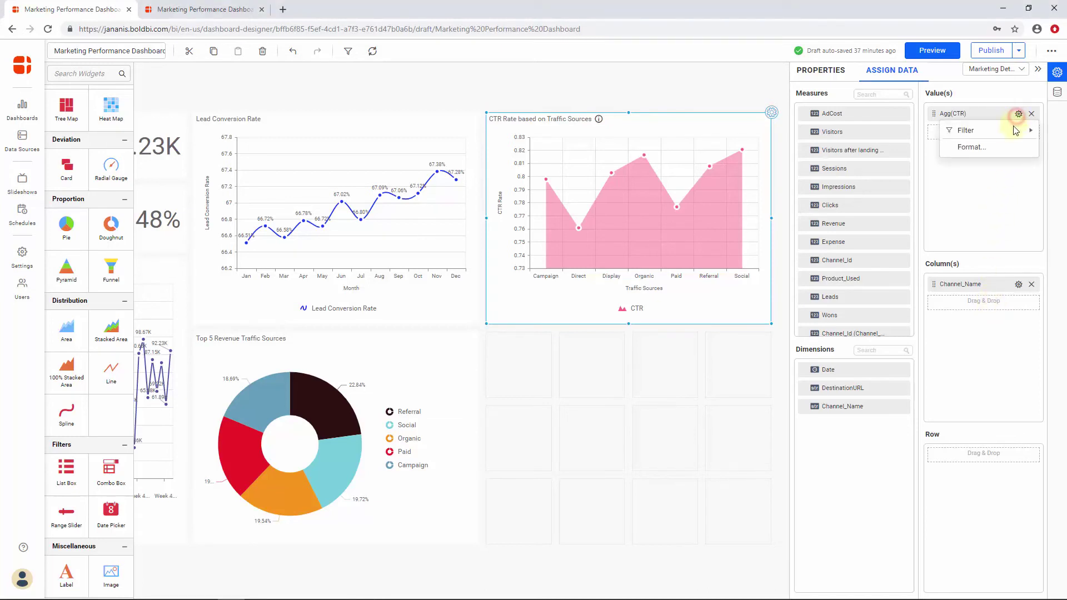
left_click(1009, 146)
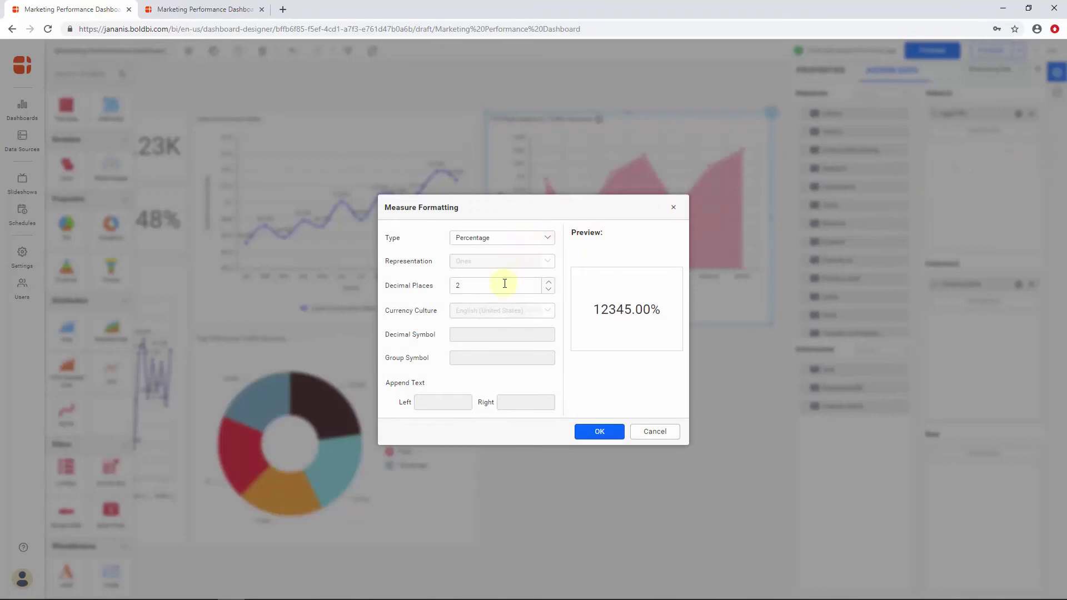
left_click(663, 432)
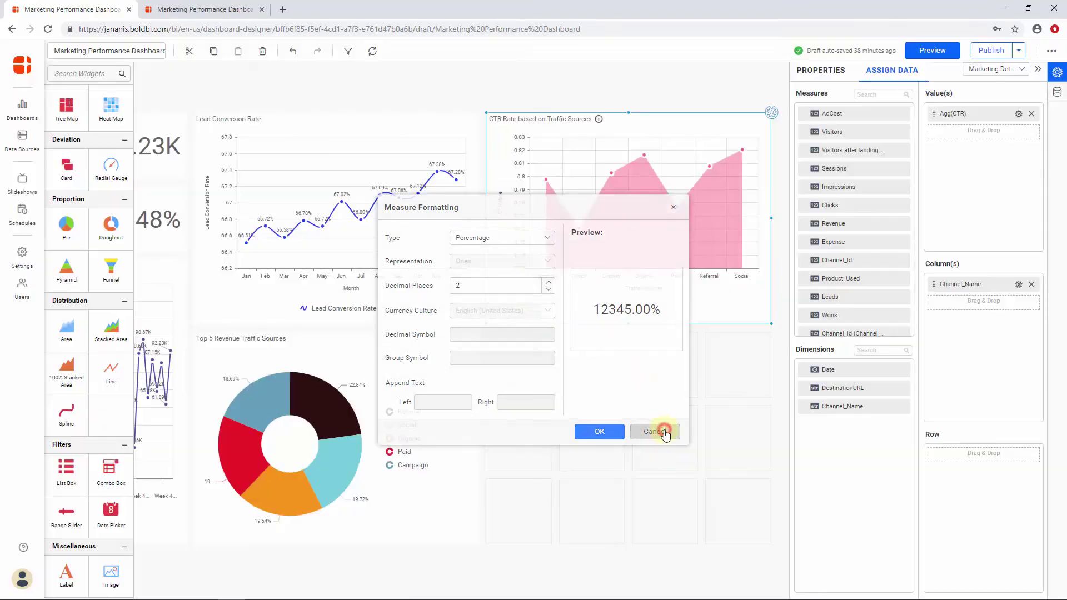
Review the CTR Rate based on Traffic Sources chart's axis titles, grid lines, series colour and description.
left_click(827, 75)
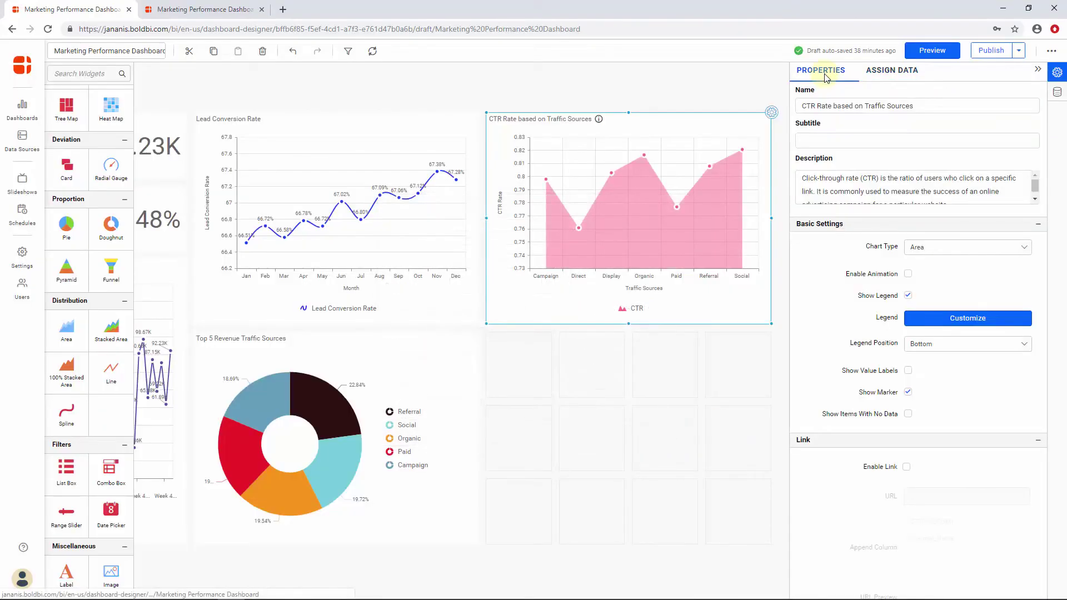
scroll(945, 244, "down", 5)
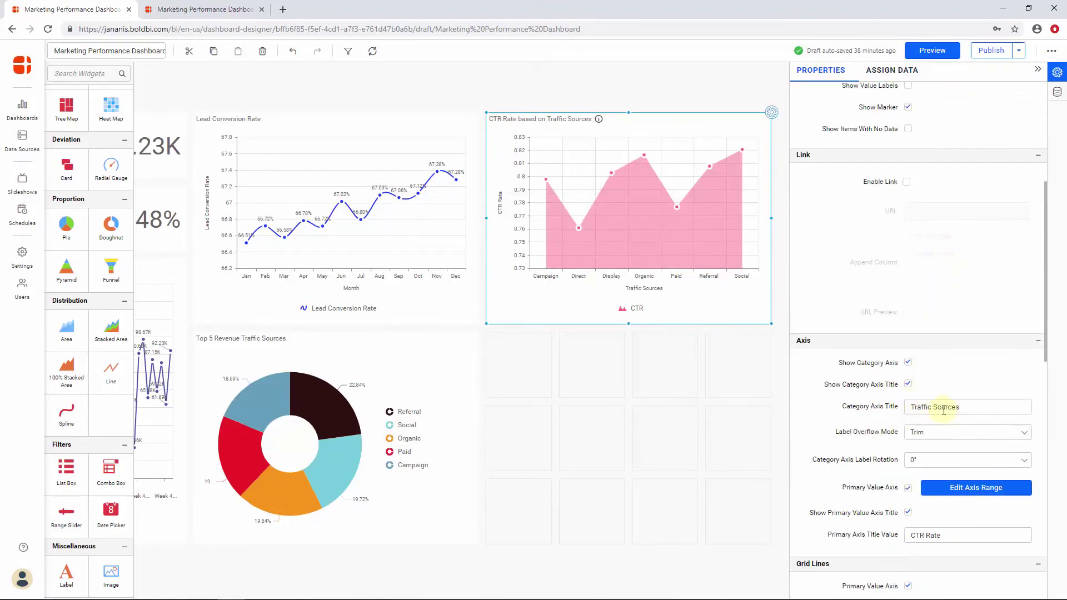
scroll(943, 410, "down", 2)
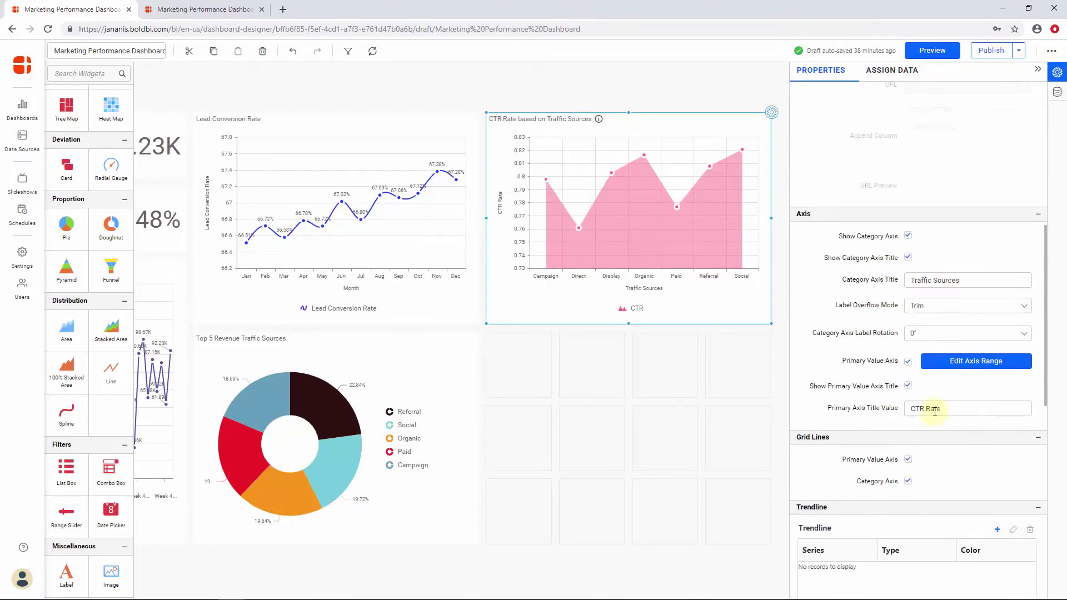
scroll(934, 411, "down", 5)
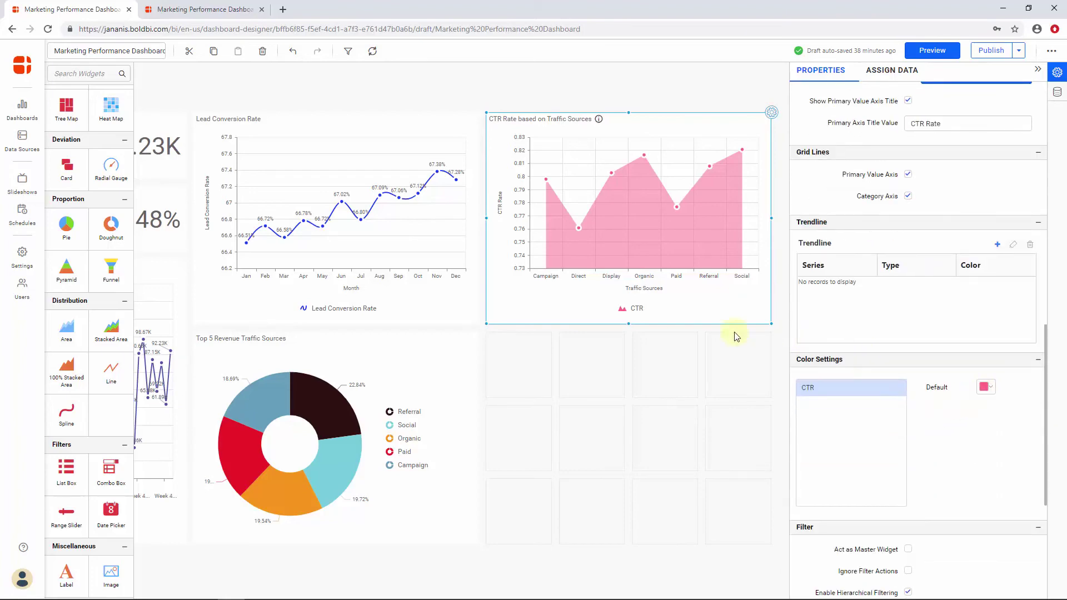
left_click(644, 315)
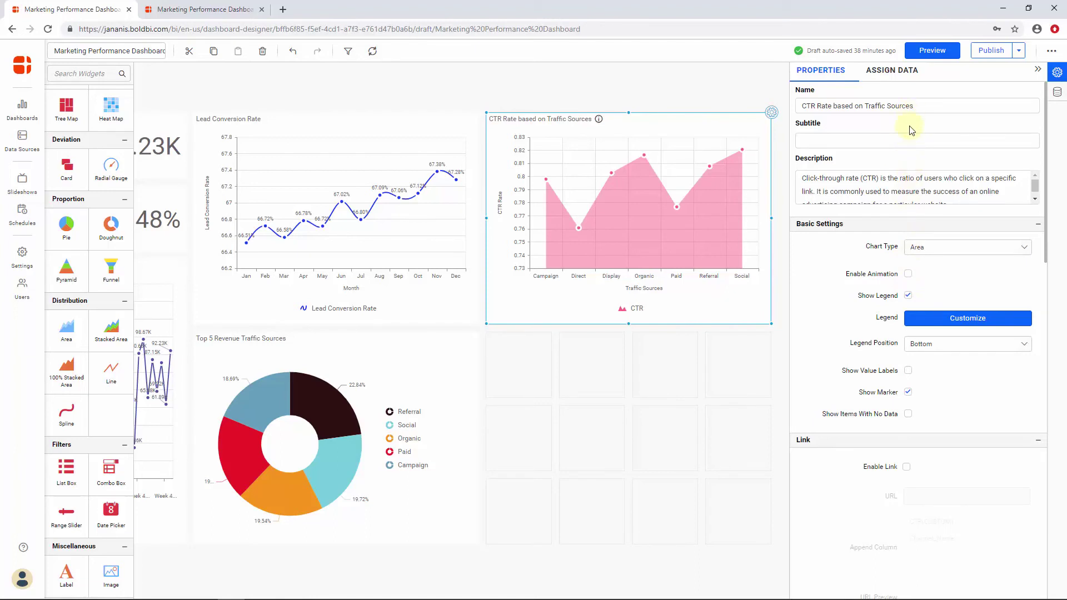
left_click(910, 185)
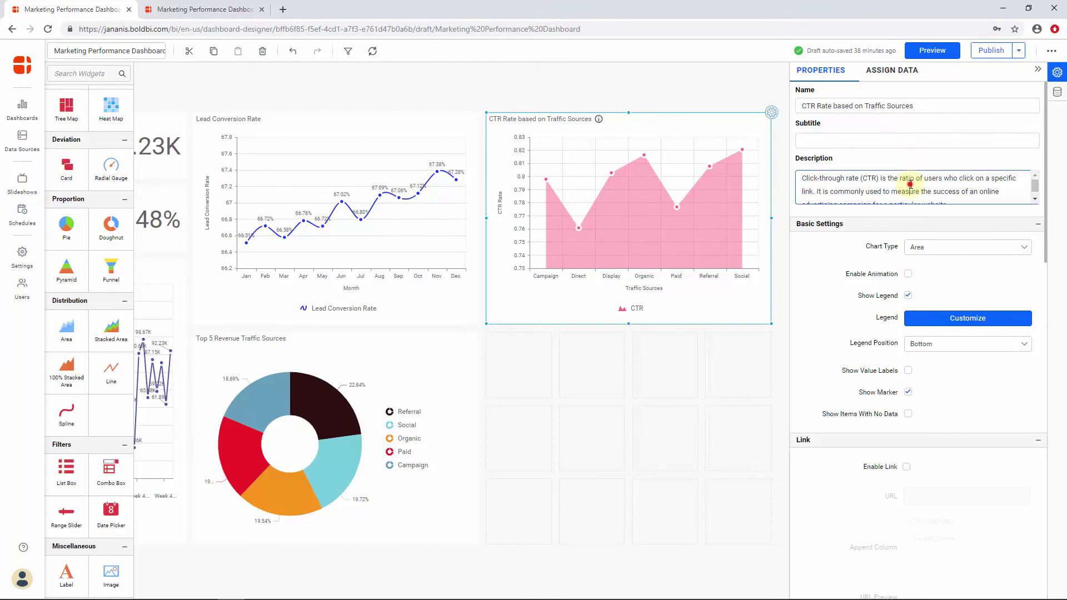
scroll(910, 186, "down", 1)
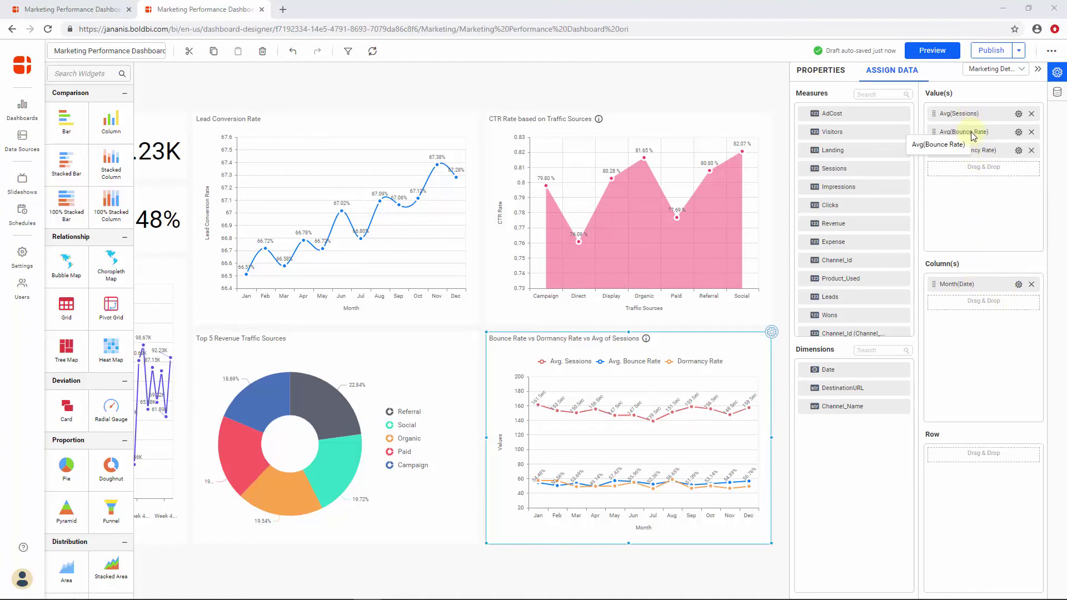
Check the Bounce Rate vs Dormancy Rate vs Avg of Sessions chart's Date grouping and its Sessions and Bounce Rate measure formatting, without changing anything.
left_click(1019, 284)
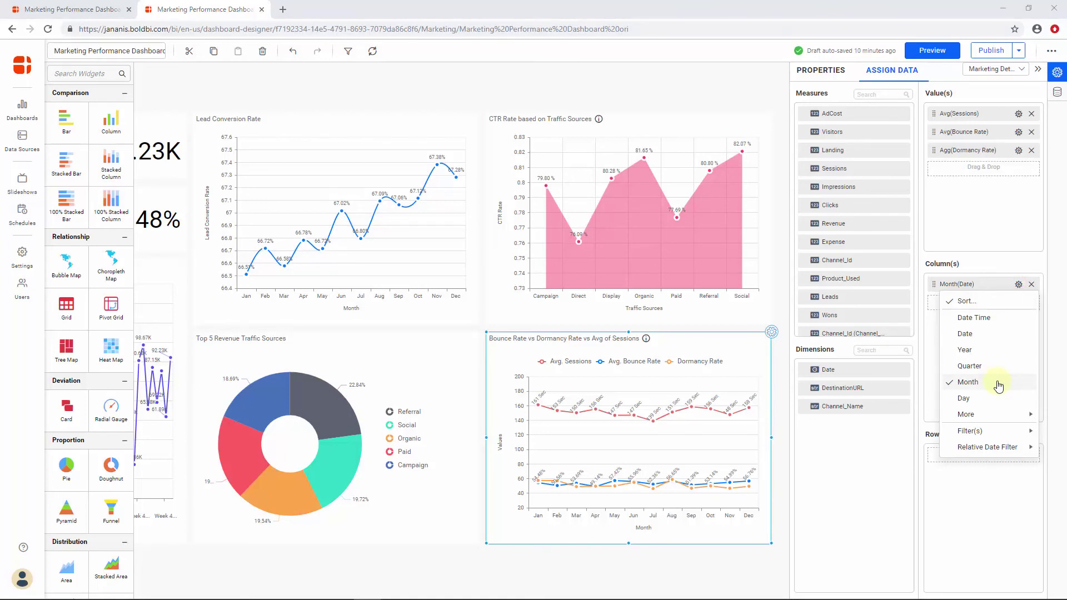
left_click(1018, 114)
left_click(970, 261)
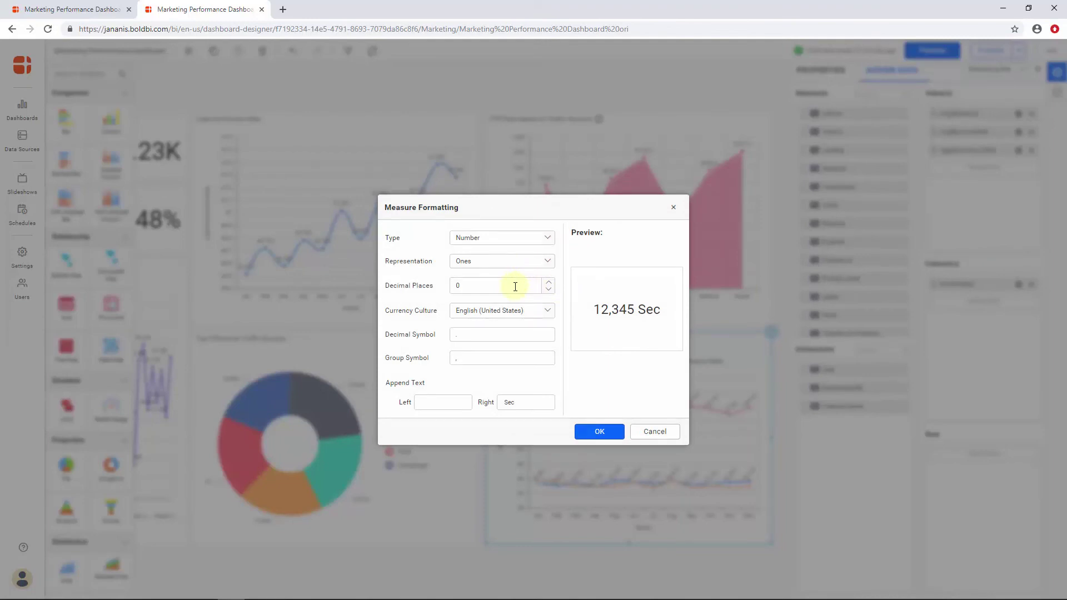
left_click(647, 430)
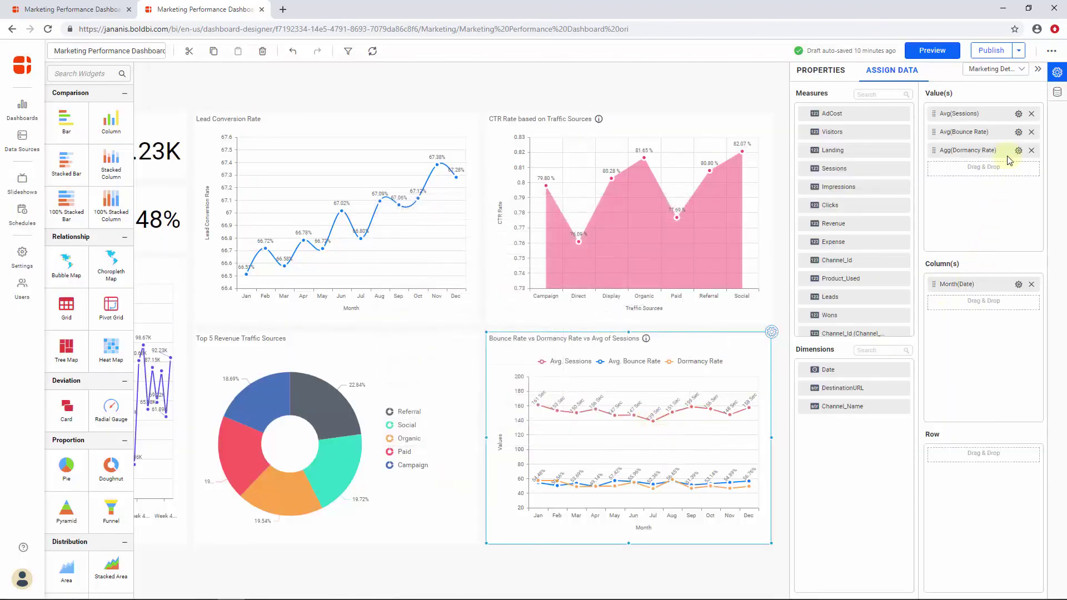
left_click(1019, 132)
left_click(970, 288)
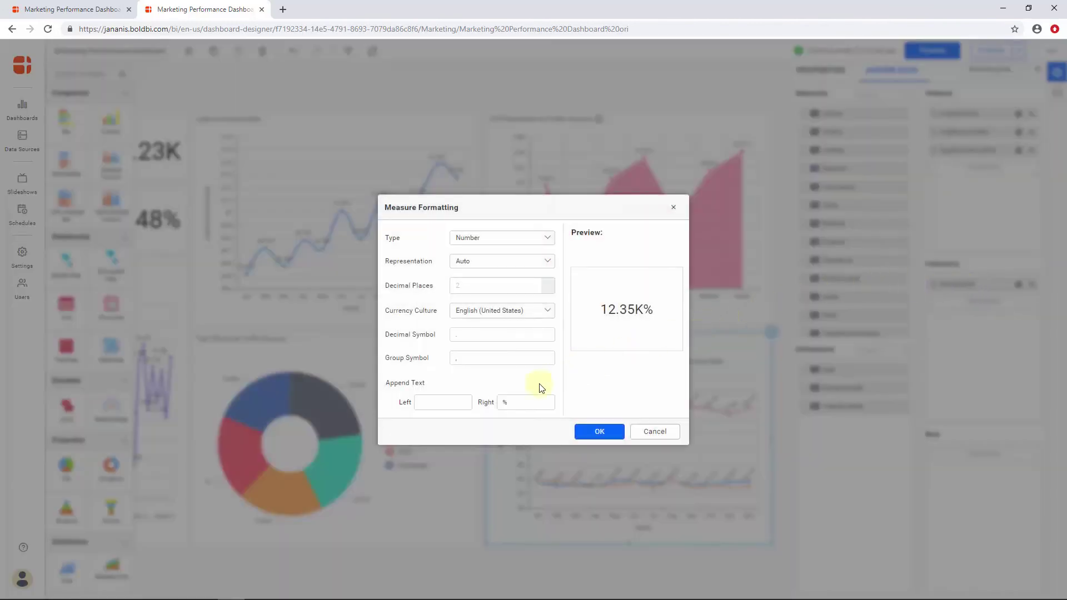
left_click(600, 431)
Review the Bounce Rate vs Dormancy Rate vs Avg of Sessions chart's axis titles, grid lines, series colours, legend and description.
left_click(821, 70)
scroll(910, 314, "down", 1)
scroll(909, 314, "down", 5)
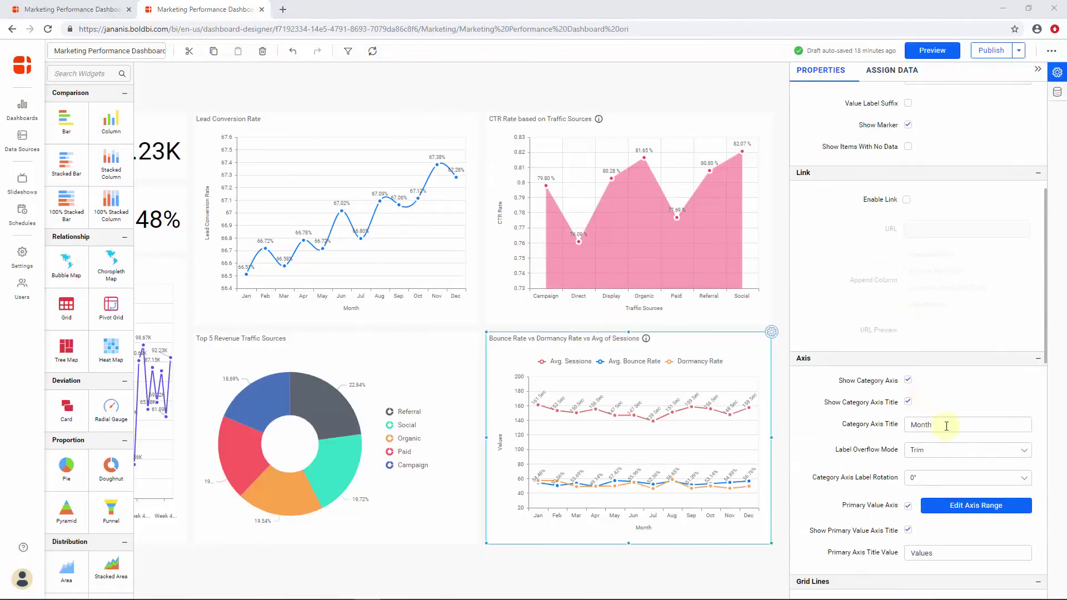
scroll(945, 431, "down", 4)
scroll(945, 432, "down", 2)
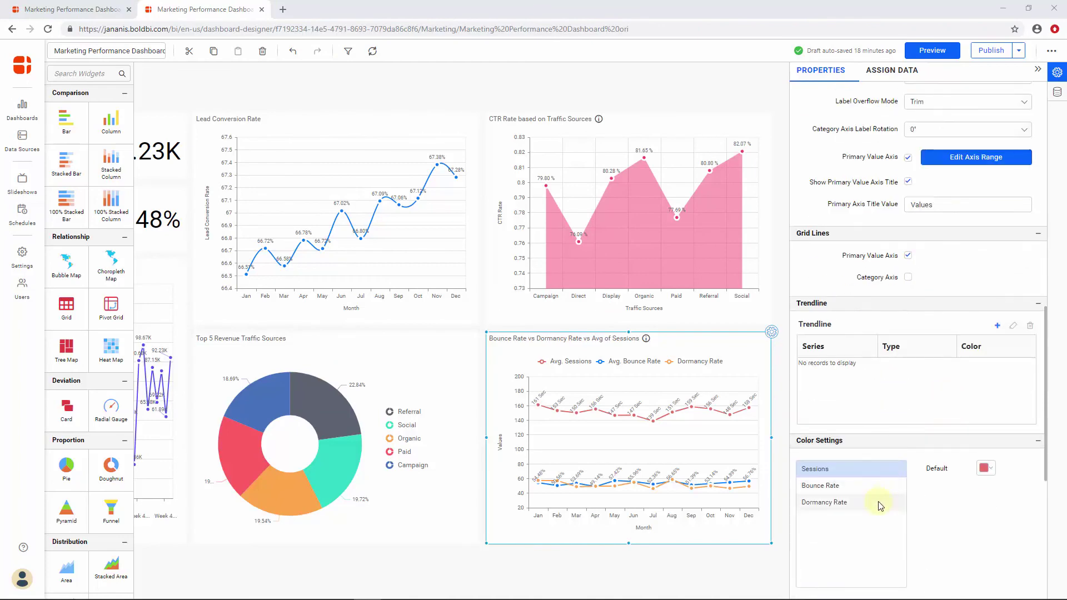
scroll(880, 505, "up", 12)
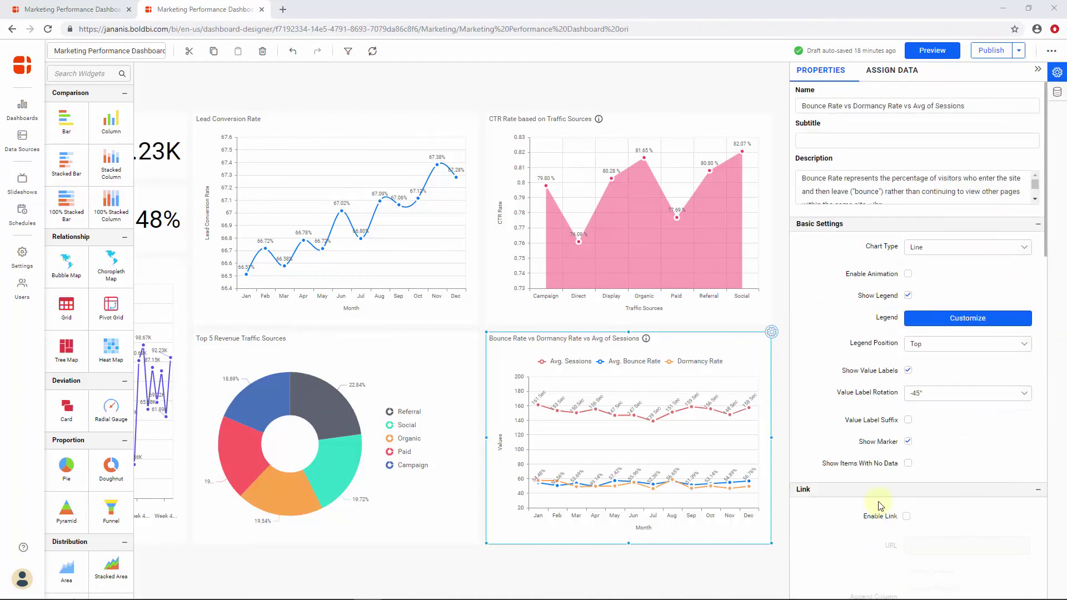
left_click(897, 190)
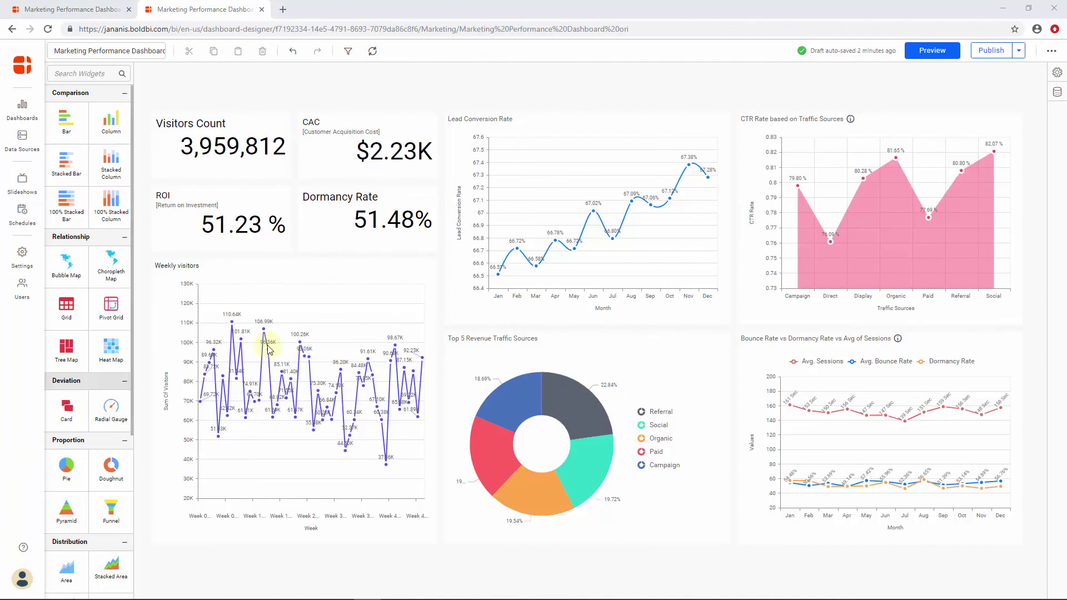
Publish the Marketing Performance Dashboard after previewing it, and choose to view the published dashboard.
left_click(944, 51)
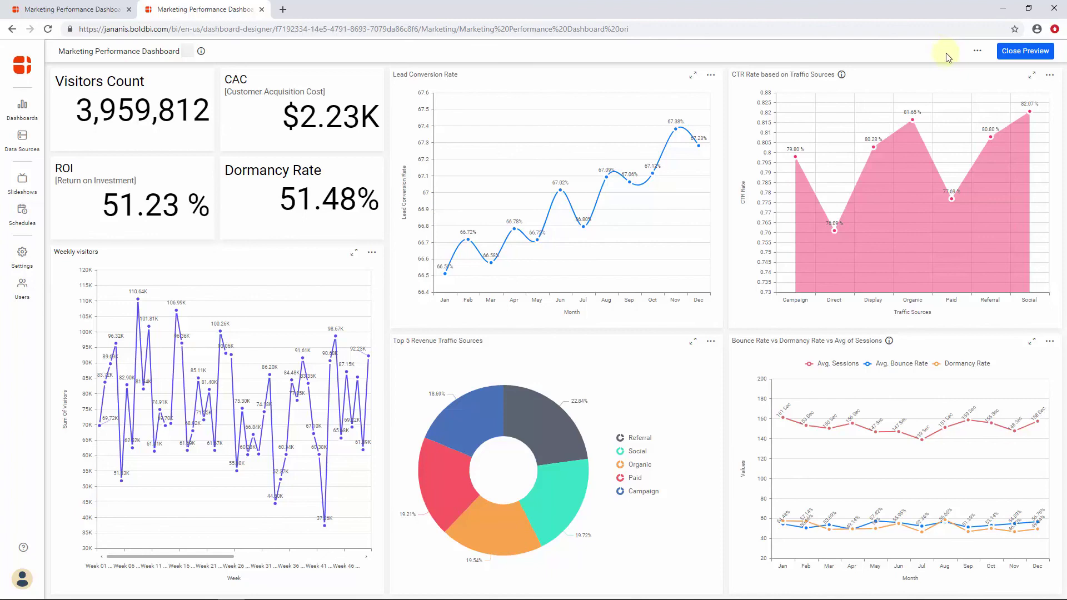
left_click(1033, 55)
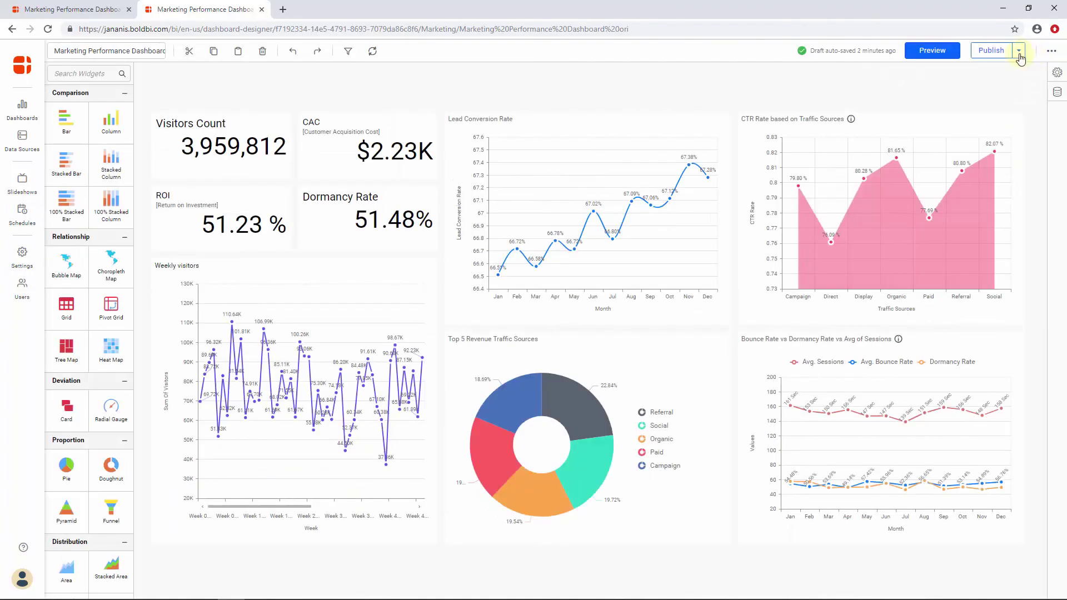
left_click(991, 51)
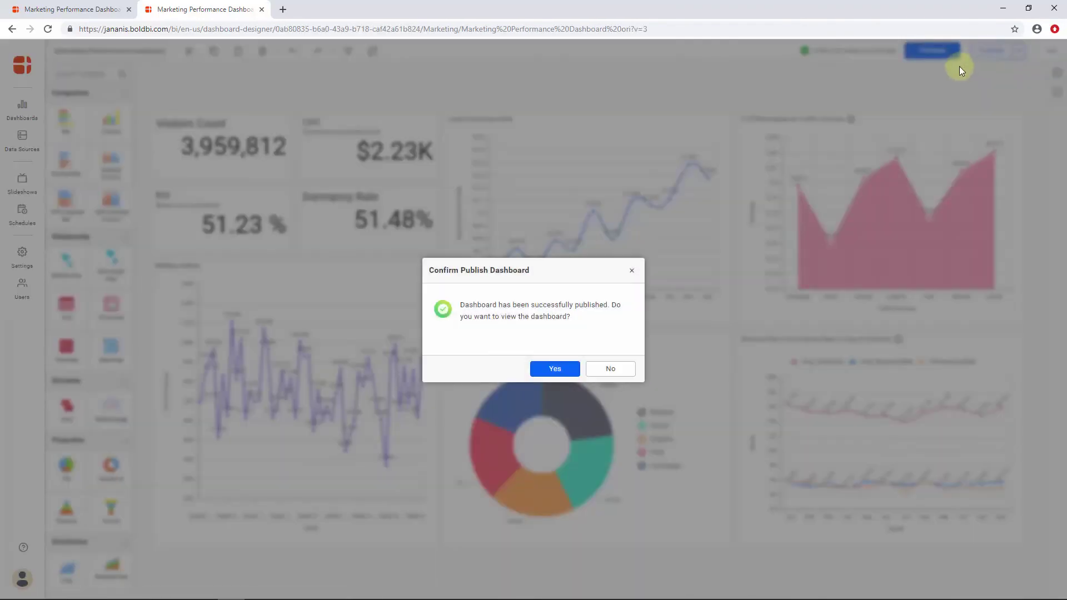
left_click(554, 369)
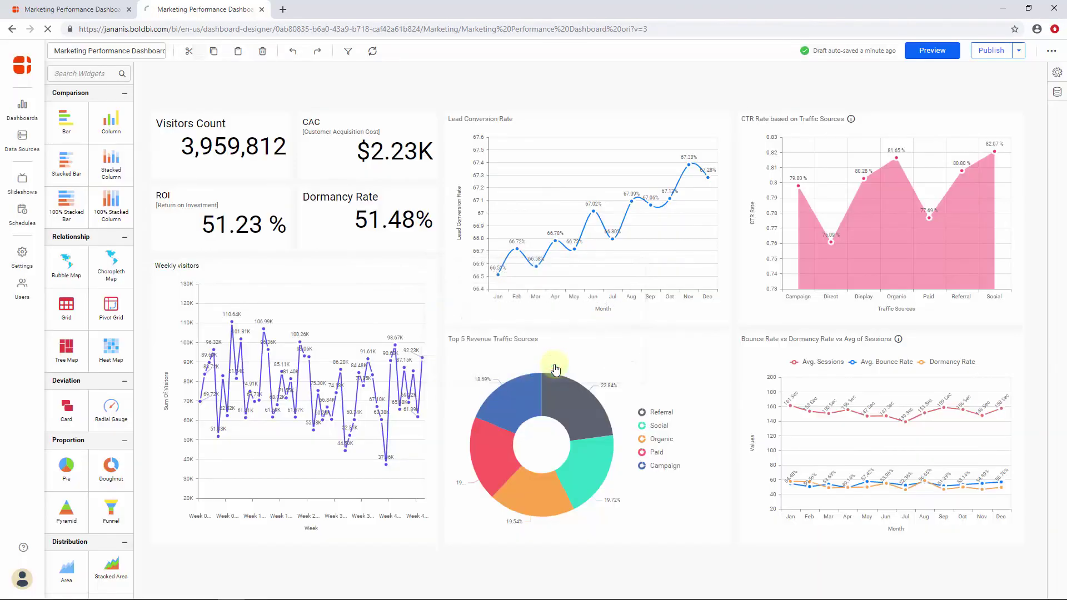